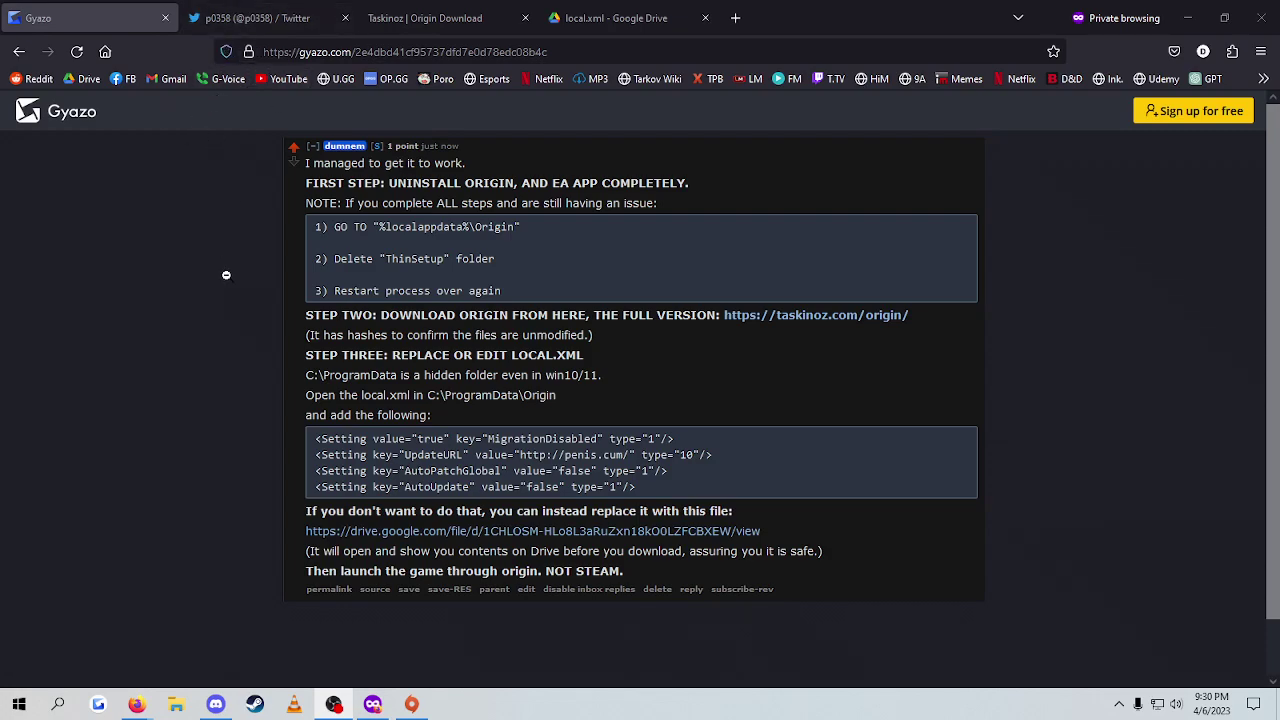
Step: Glance over the Twitter profile tab, then go back to the Gyazo comment capture
key("ctrl+Tab")
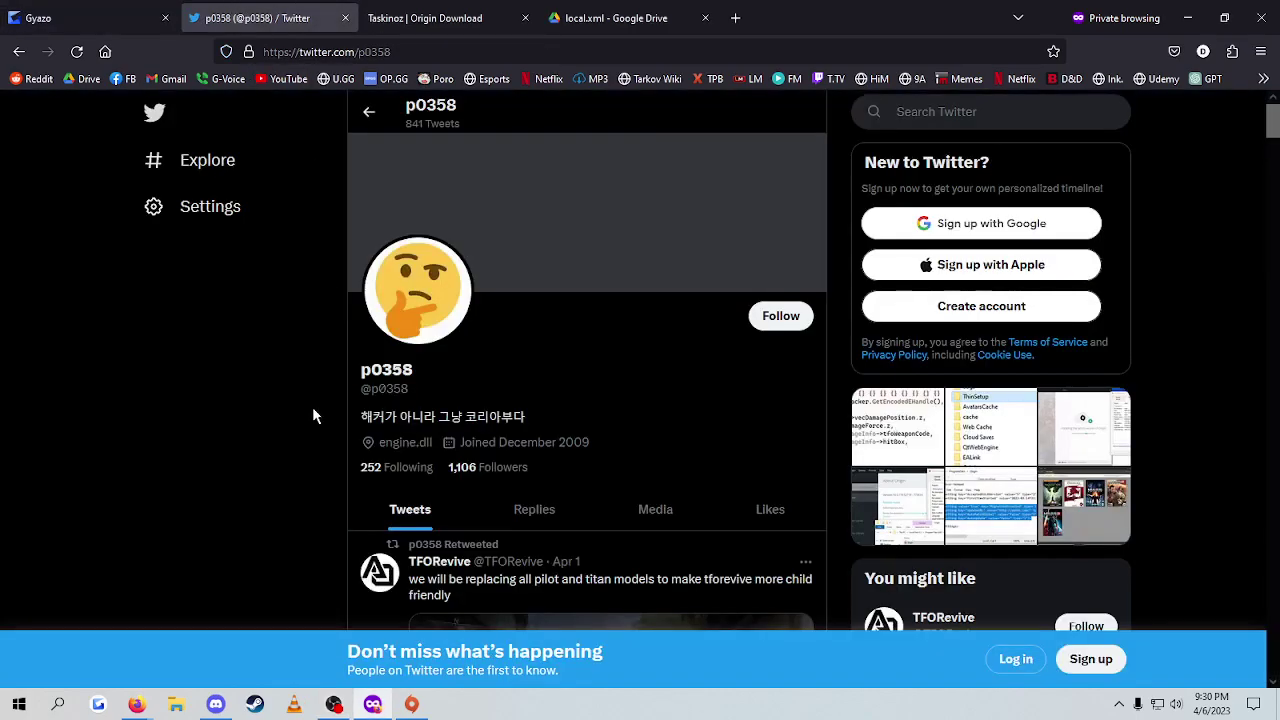
scroll(205, 408, "down", 3)
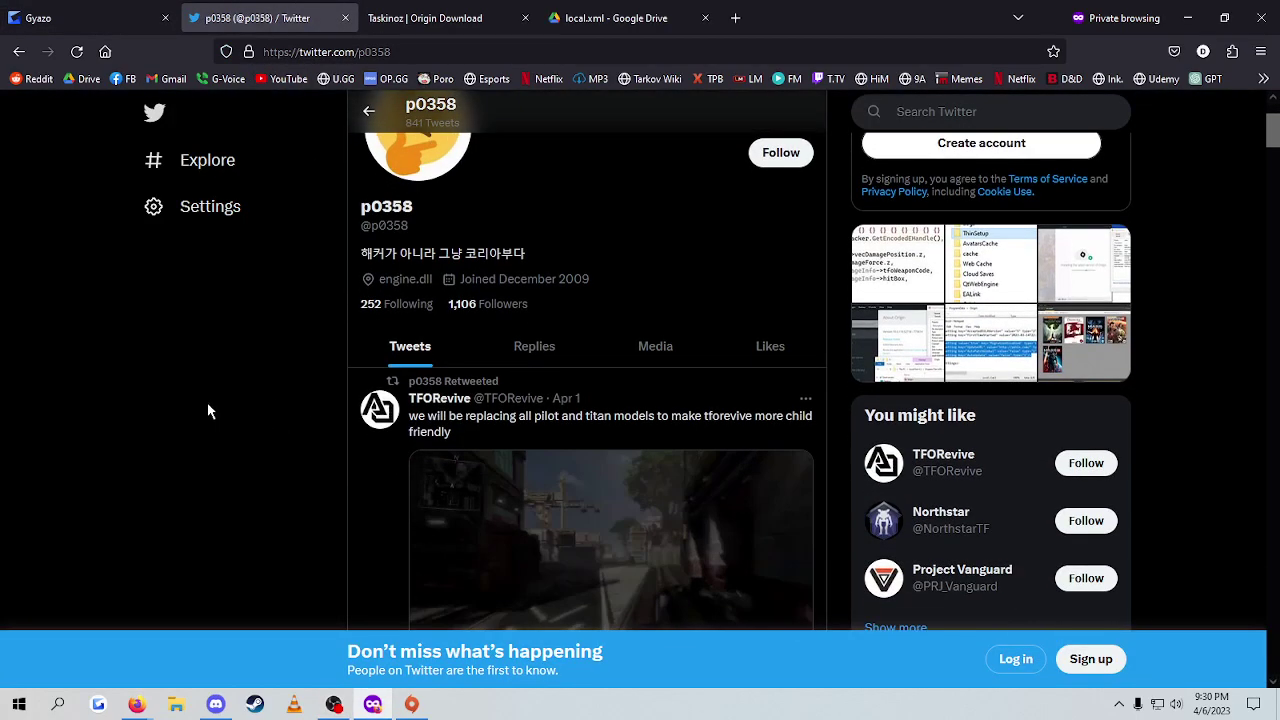
scroll(214, 394, "up", 1)
scroll(210, 392, "up", 3)
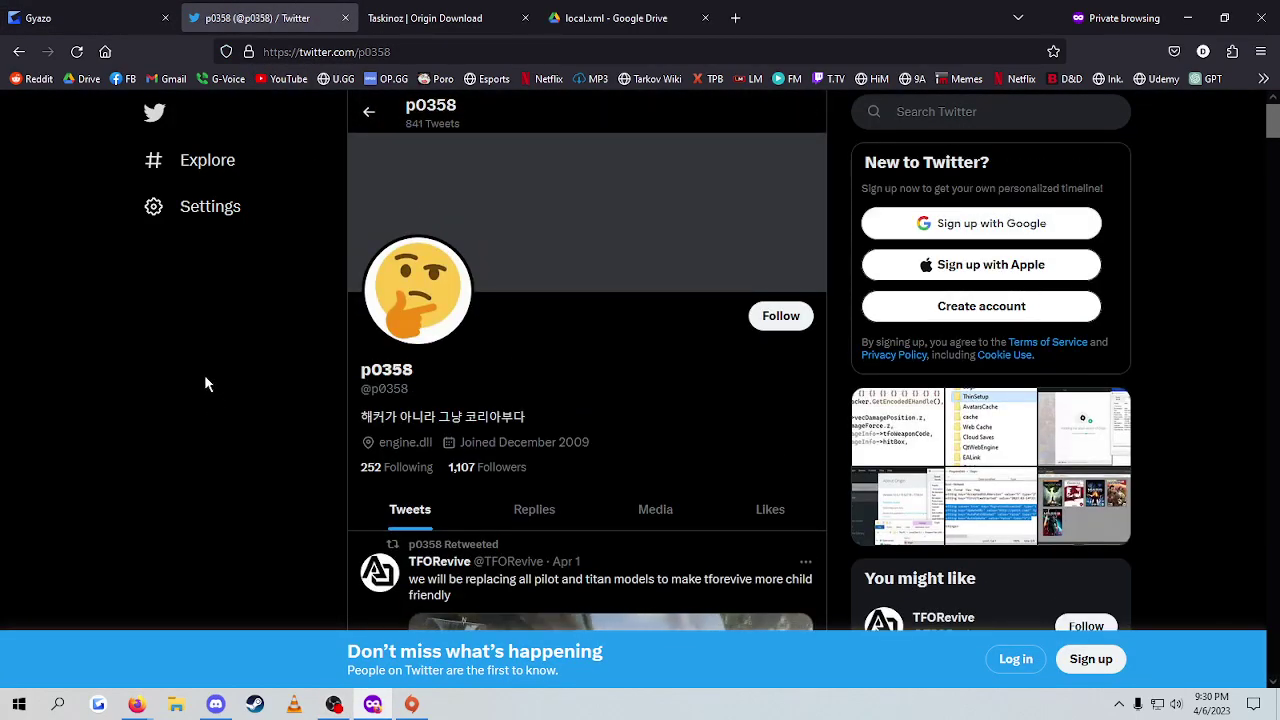
scroll(205, 380, "down", 1)
scroll(190, 330, "up", 1)
left_click(88, 12)
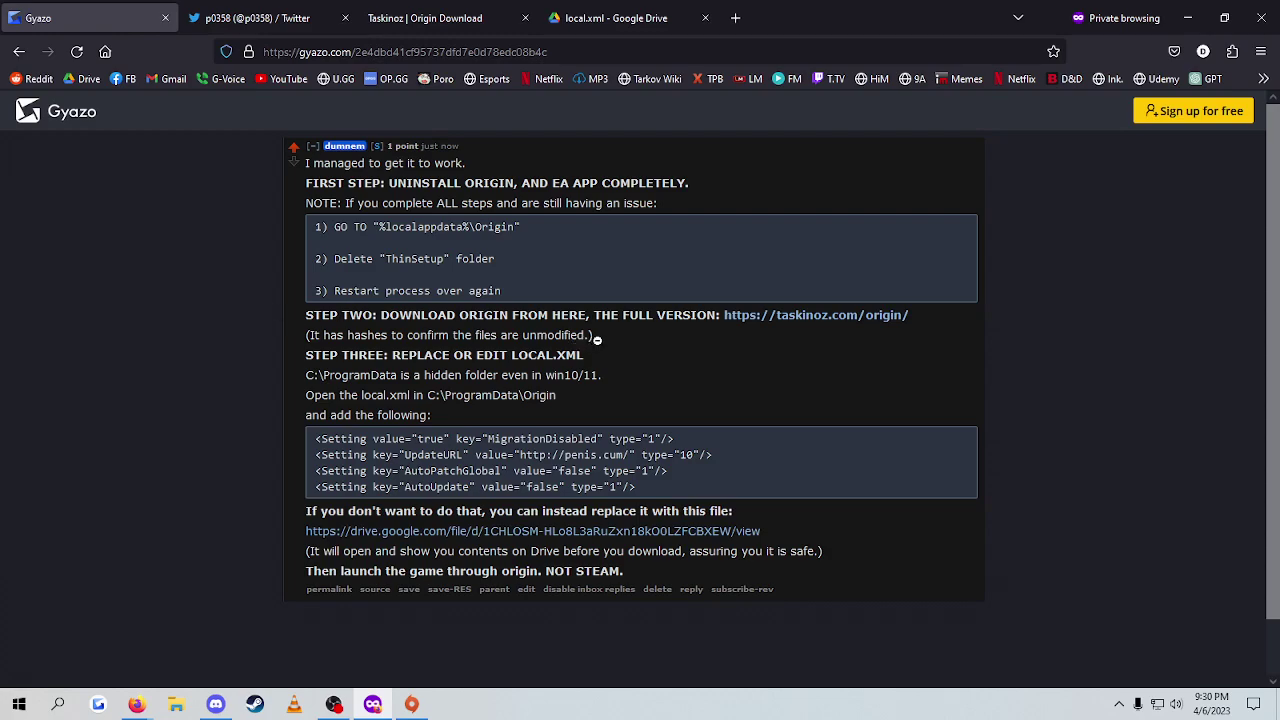
Step: Zoom the Gyazo page to 120%, fit the comment image to the window, and reload
key("ctrl+plus")
key("ctrl+plus")
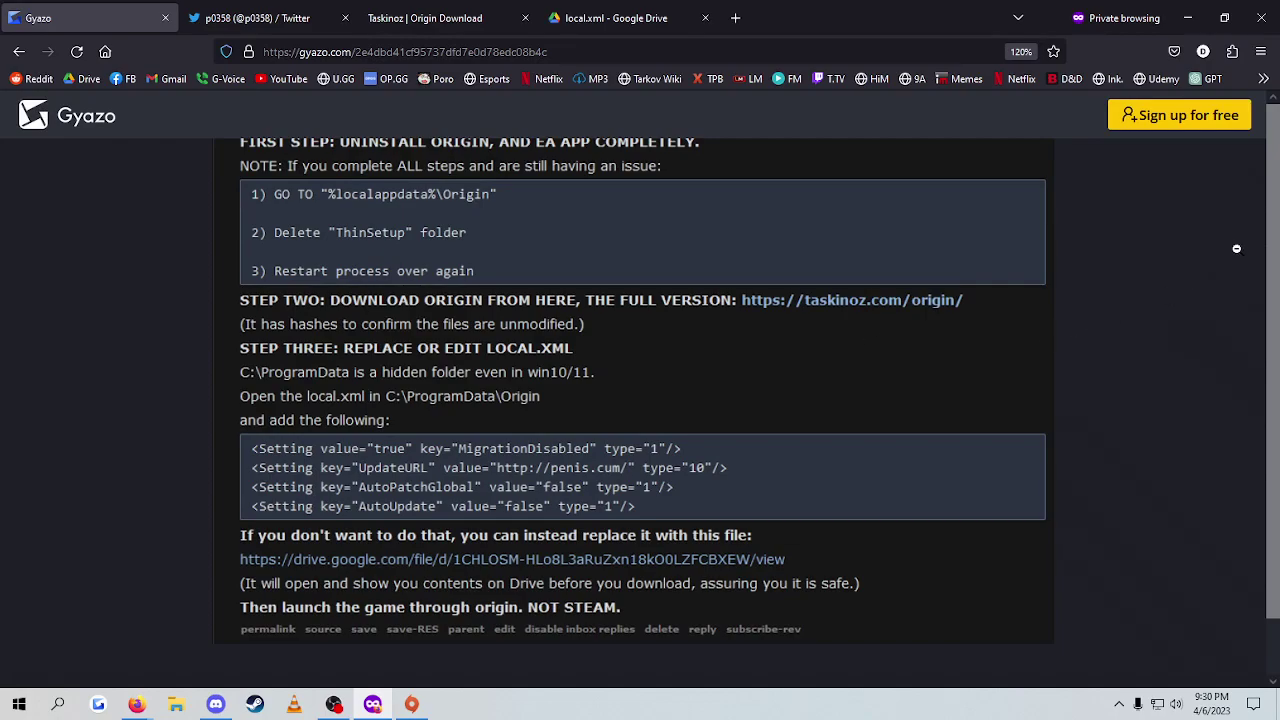
scroll(540, 347, "down", 1)
scroll(488, 352, "up", 1)
left_click(488, 352)
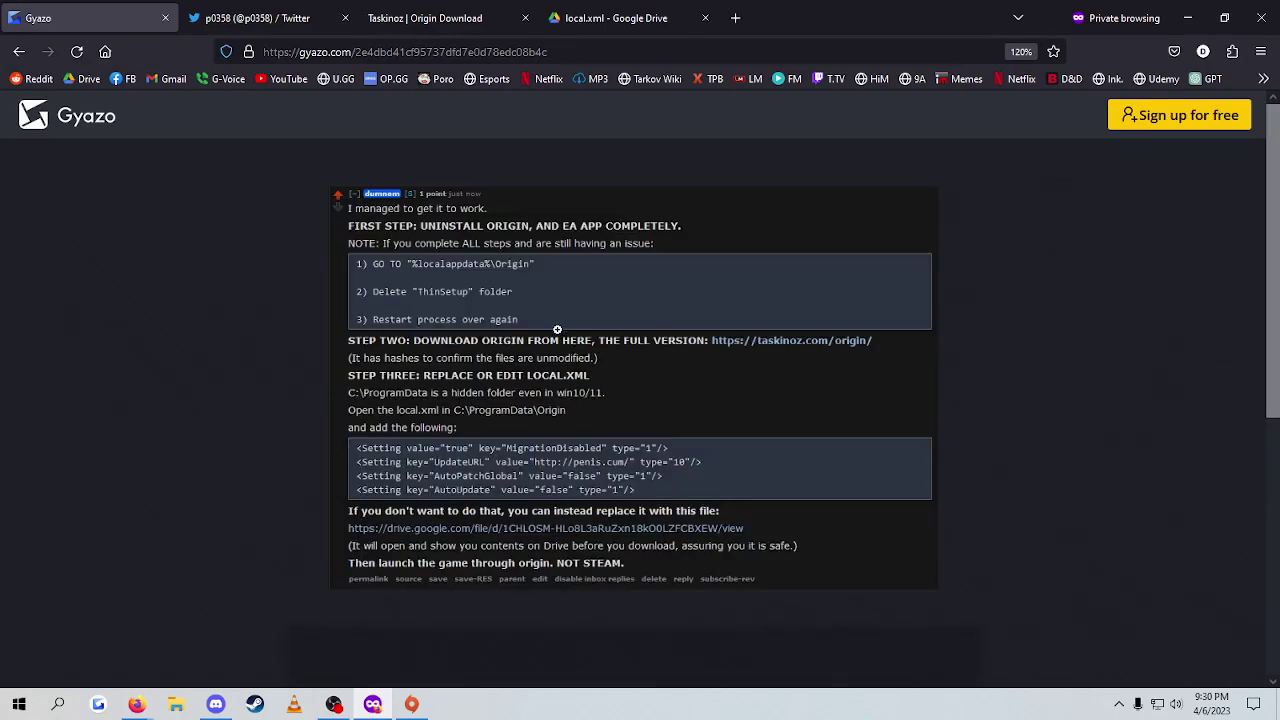
key("F5")
left_click(425, 18)
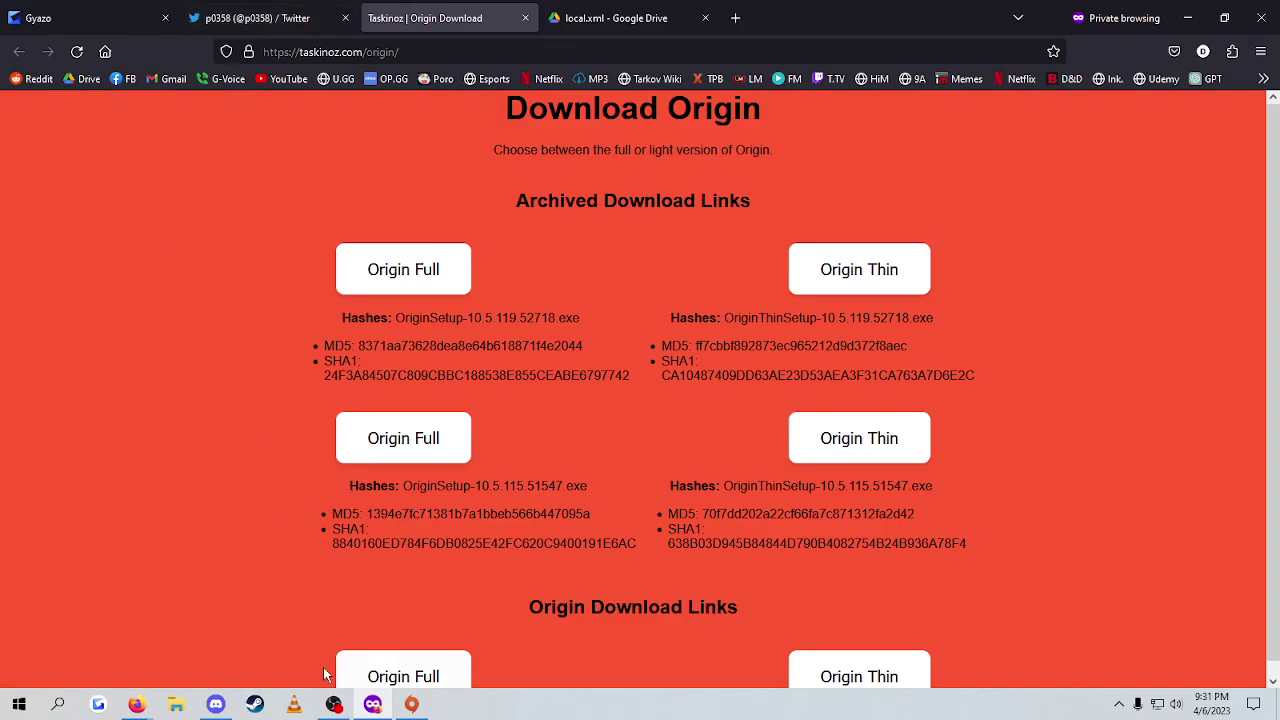
left_click(52, 704)
type("add")
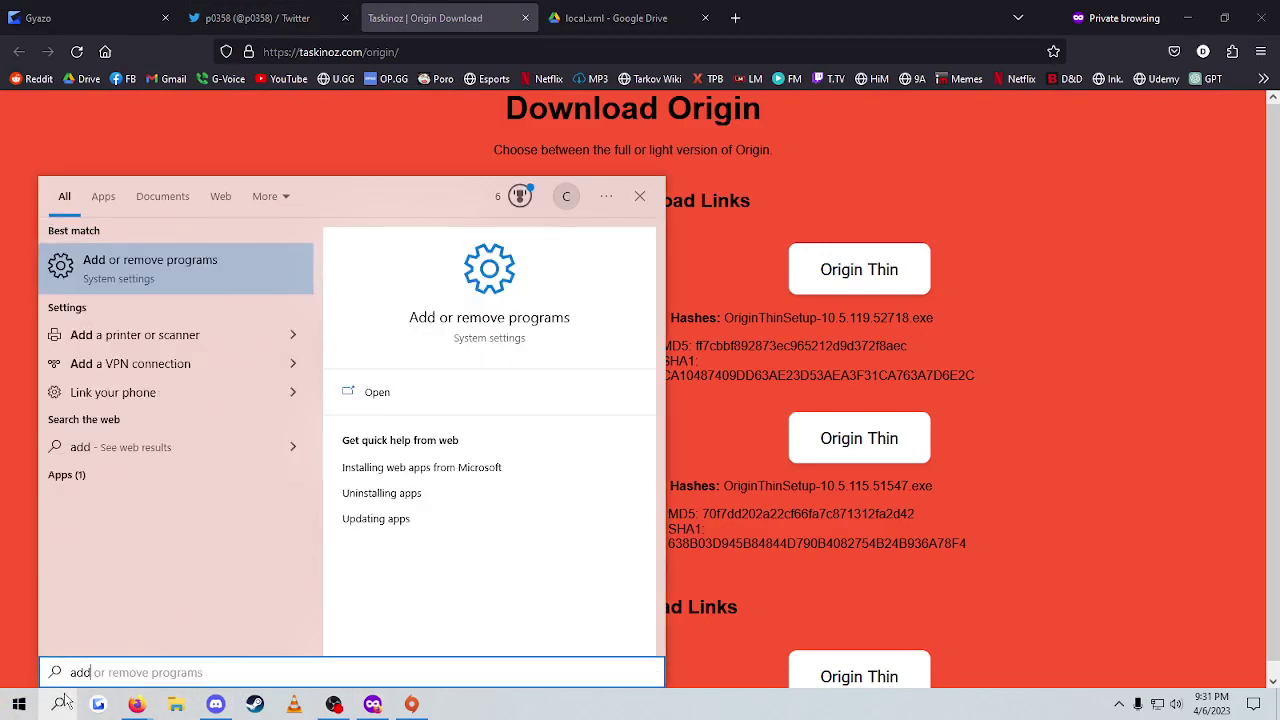
left_click(160, 288)
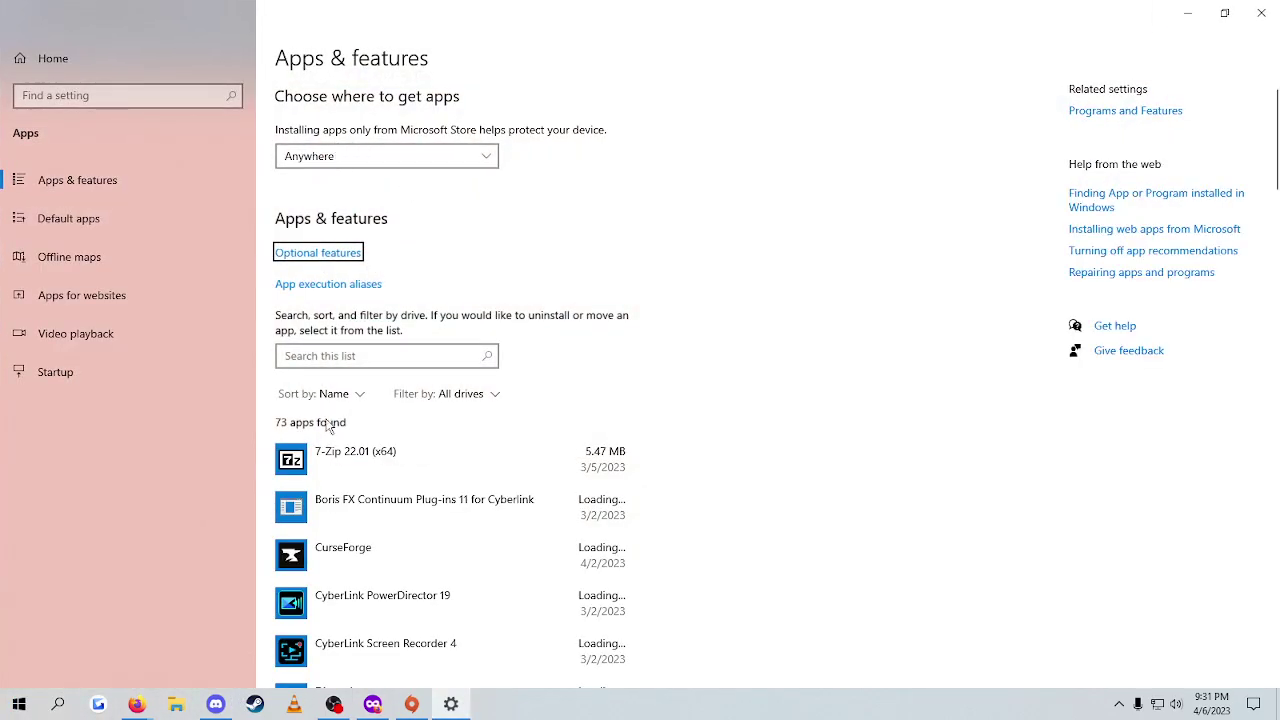
left_click(353, 357)
type("ea")
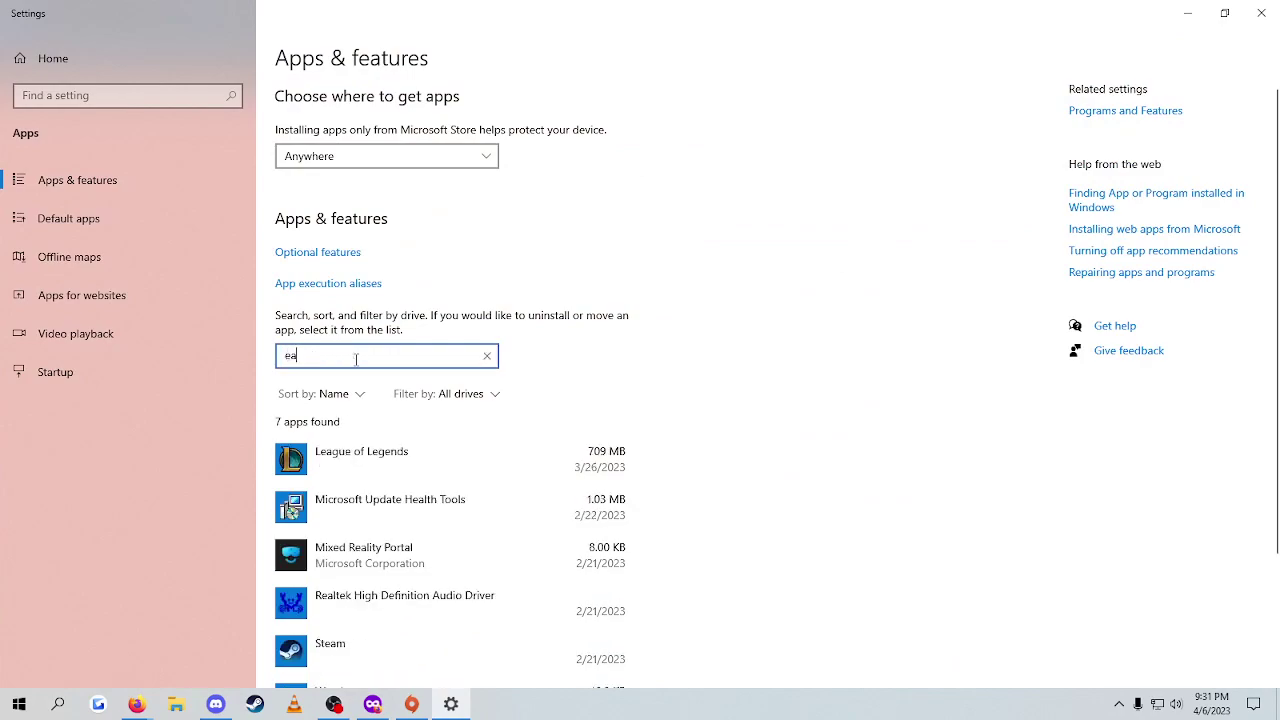
left_click(487, 356)
left_click(1261, 12)
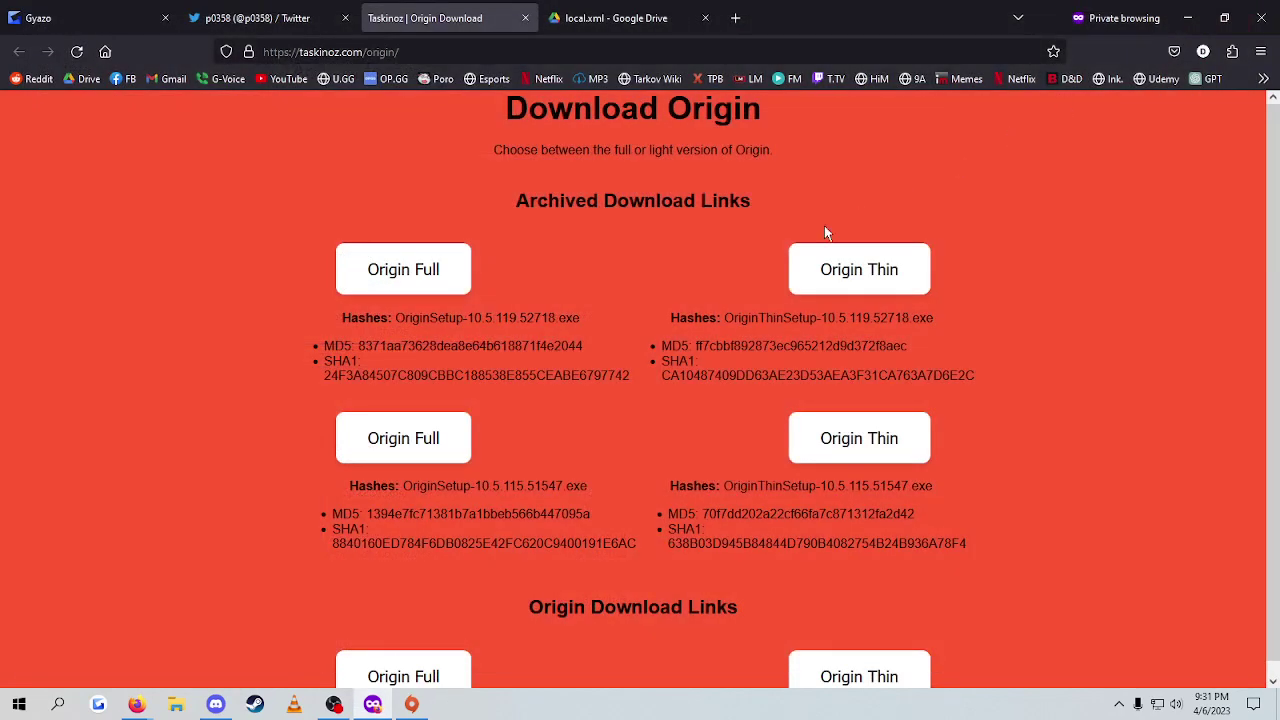
Step: Copy the %localappdata%\Origin path from the Reddit fix comment
left_click(176, 704)
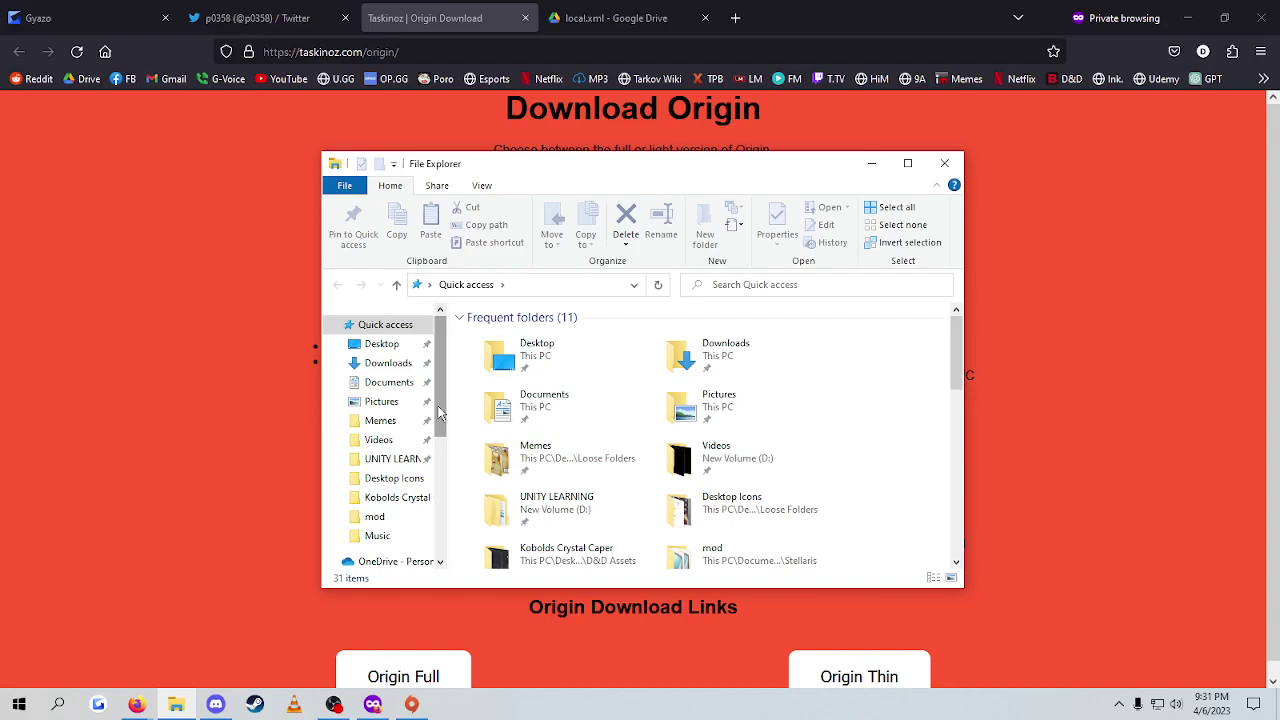
mouse_move(135, 708)
left_click(120, 625)
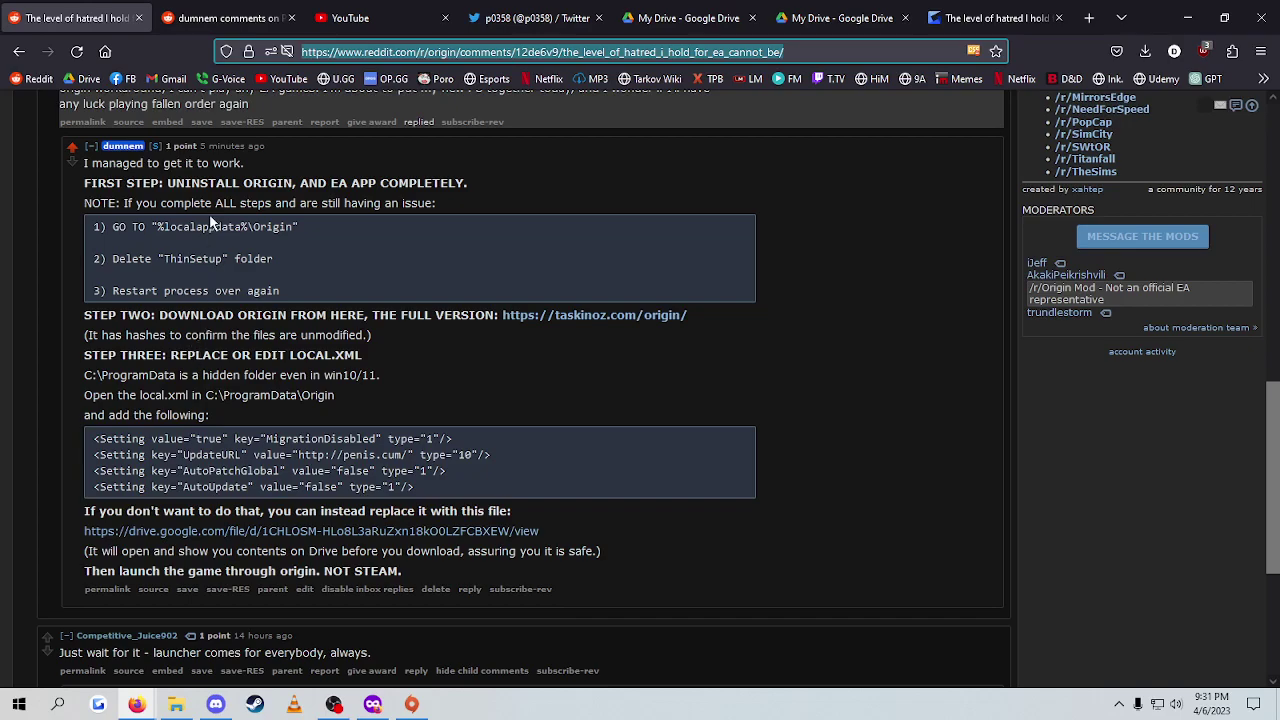
left_click_drag(300, 226, 152, 228)
key("ctrl+c")
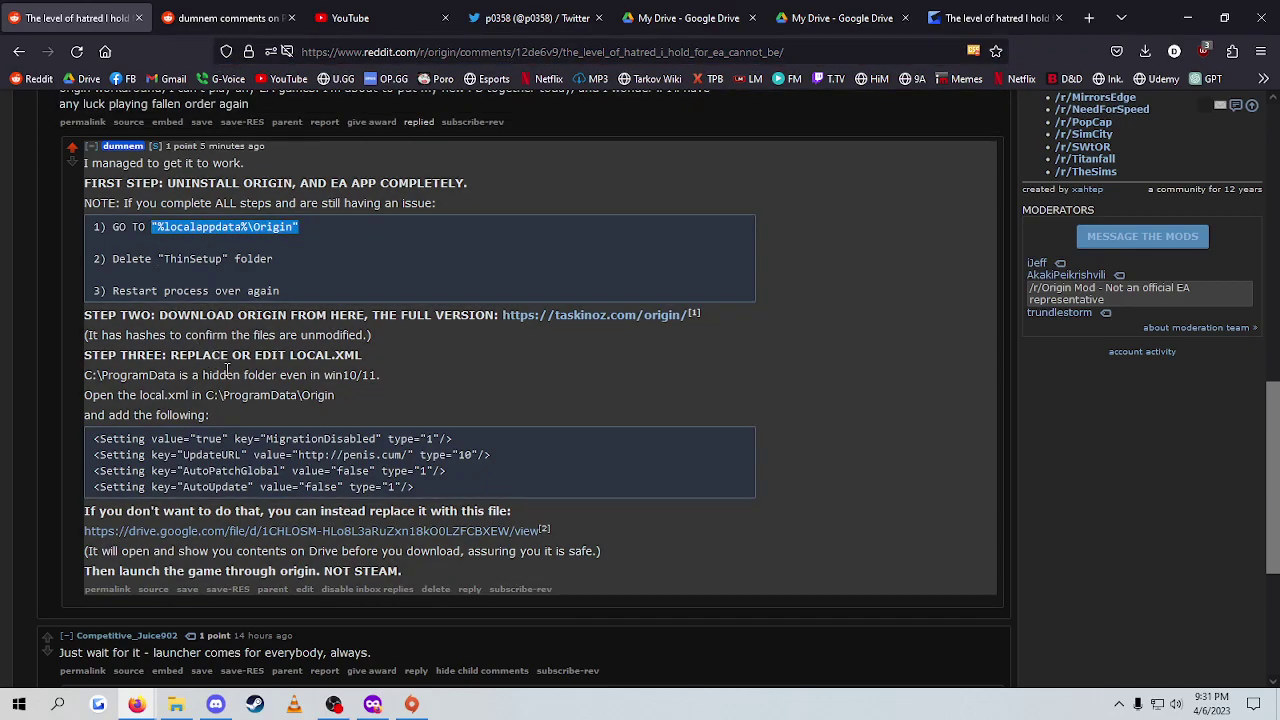
Step: Open %localappdata%\Origin via Run, inspect its ThinSetup folder, then return to the Reddit thread
key("super+r")
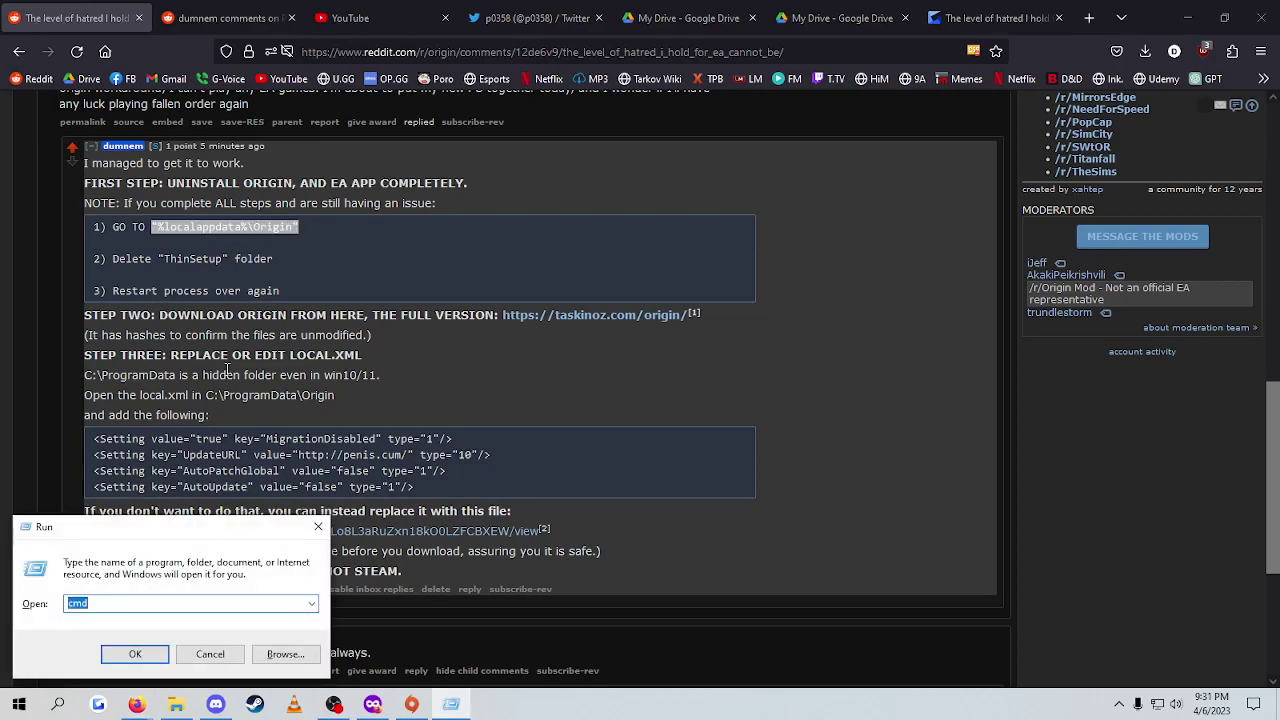
key("ctrl+v")
key("Return")
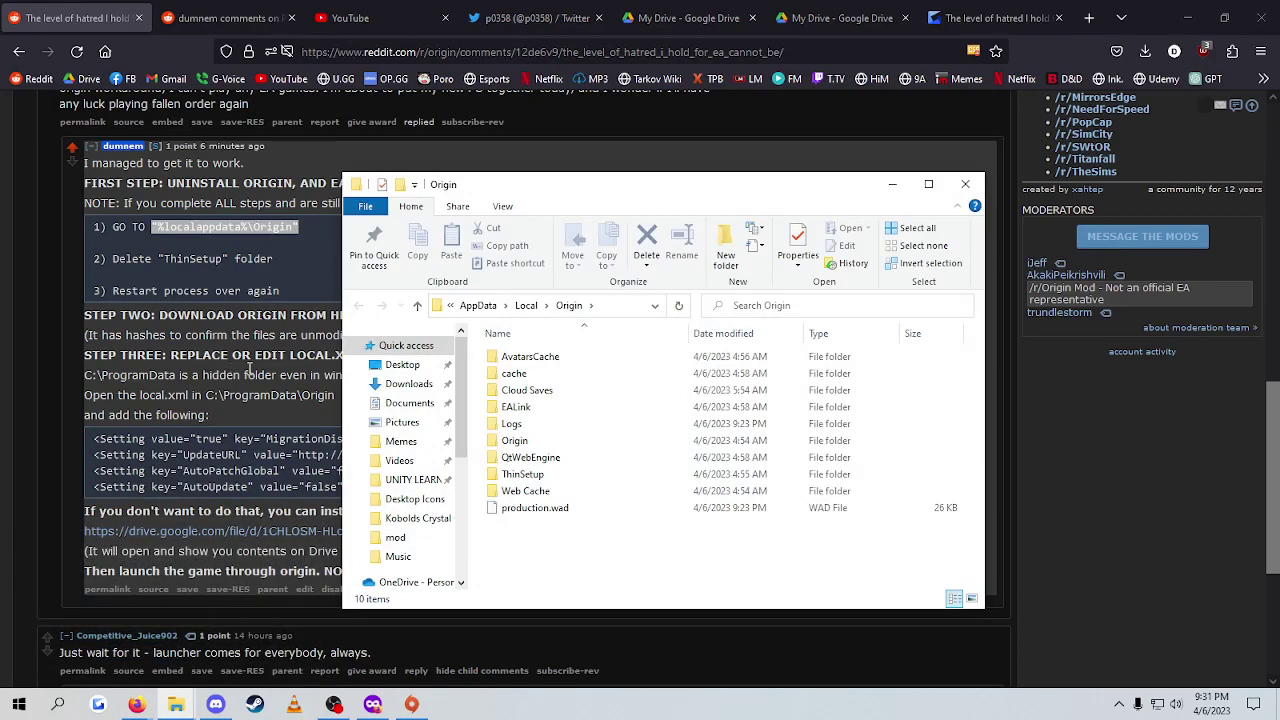
left_click(528, 479)
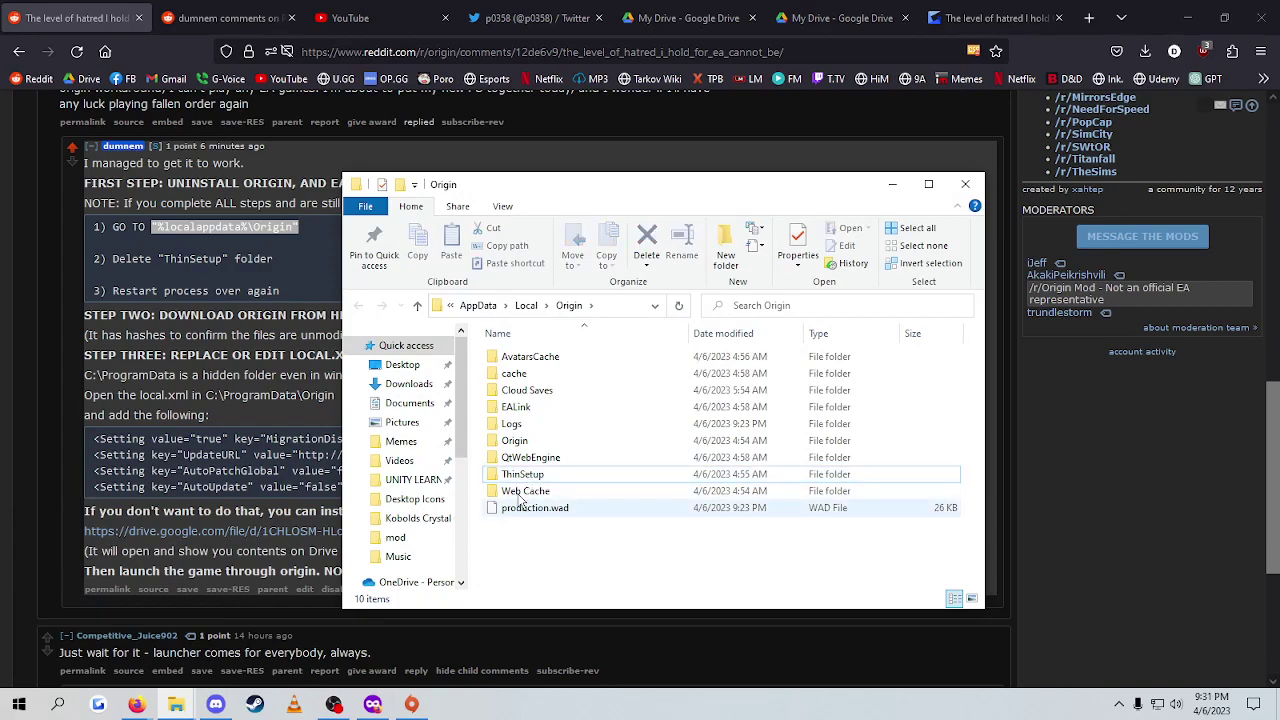
left_click(522, 475)
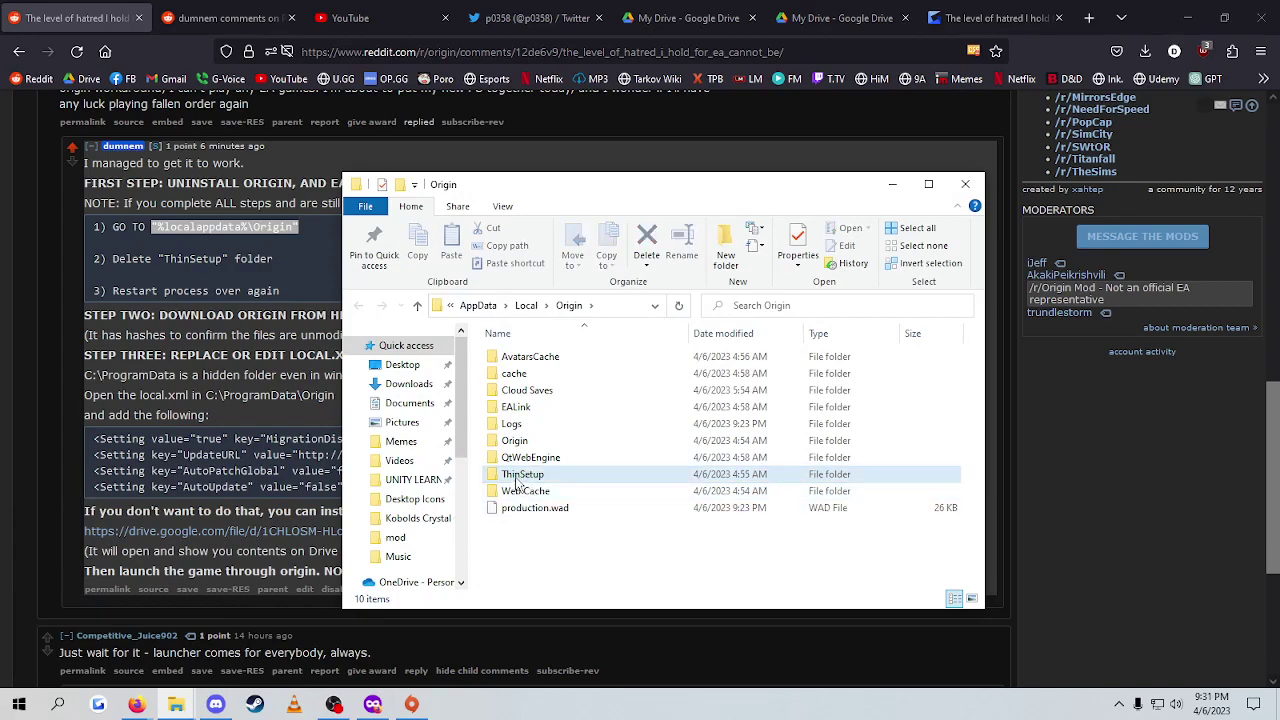
left_click(530, 553)
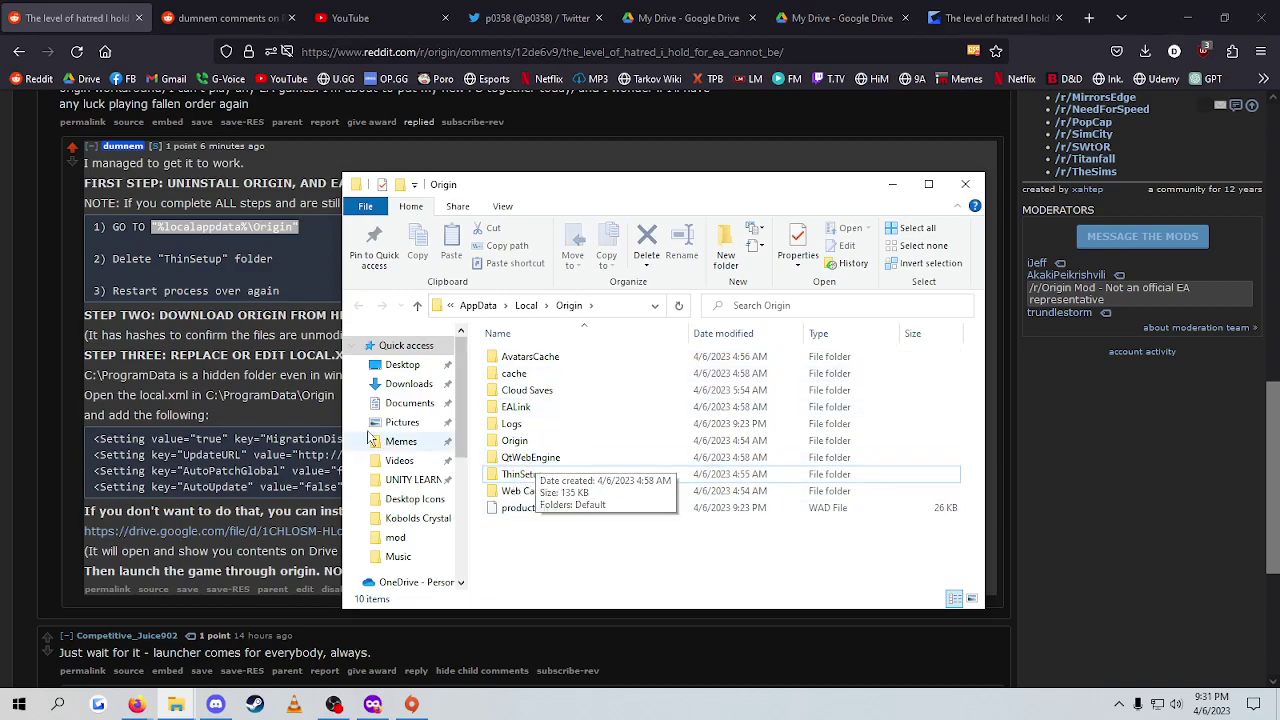
left_click(193, 240)
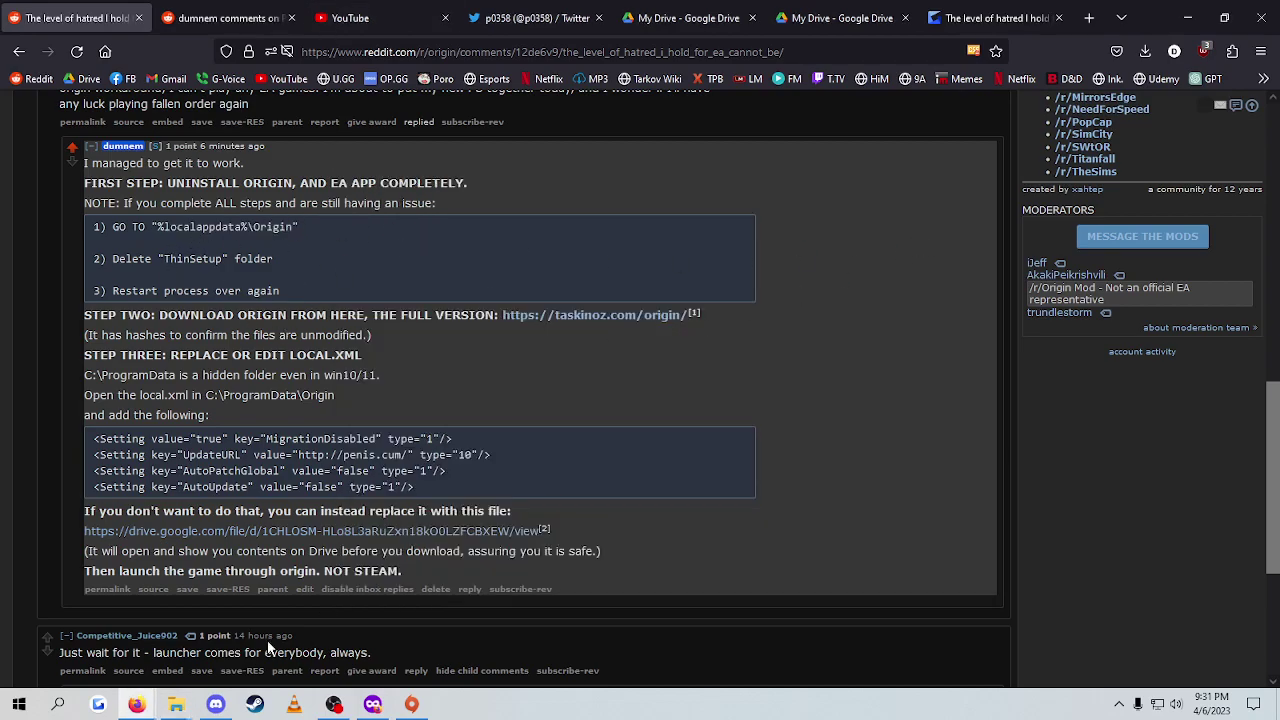
Step: Show the Taskinoz Origin Download page, briefly launch the Origin client, then return to the browser
left_click(373, 704)
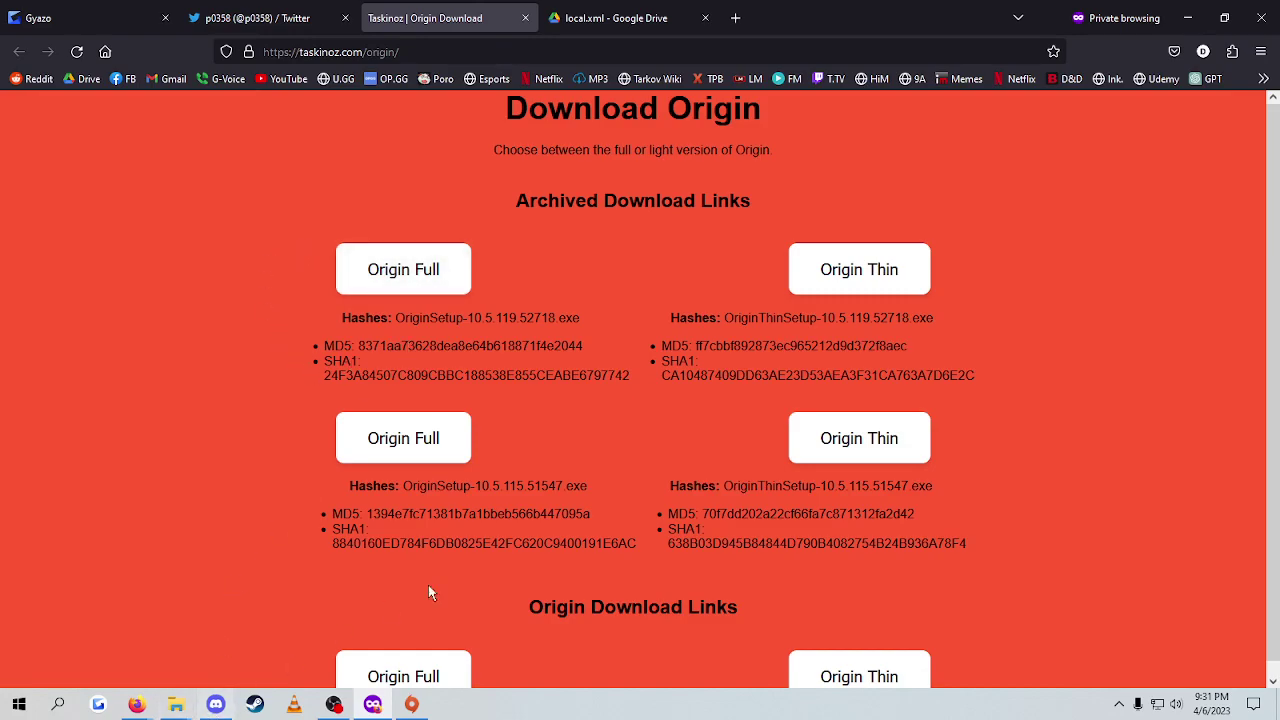
left_click(411, 704)
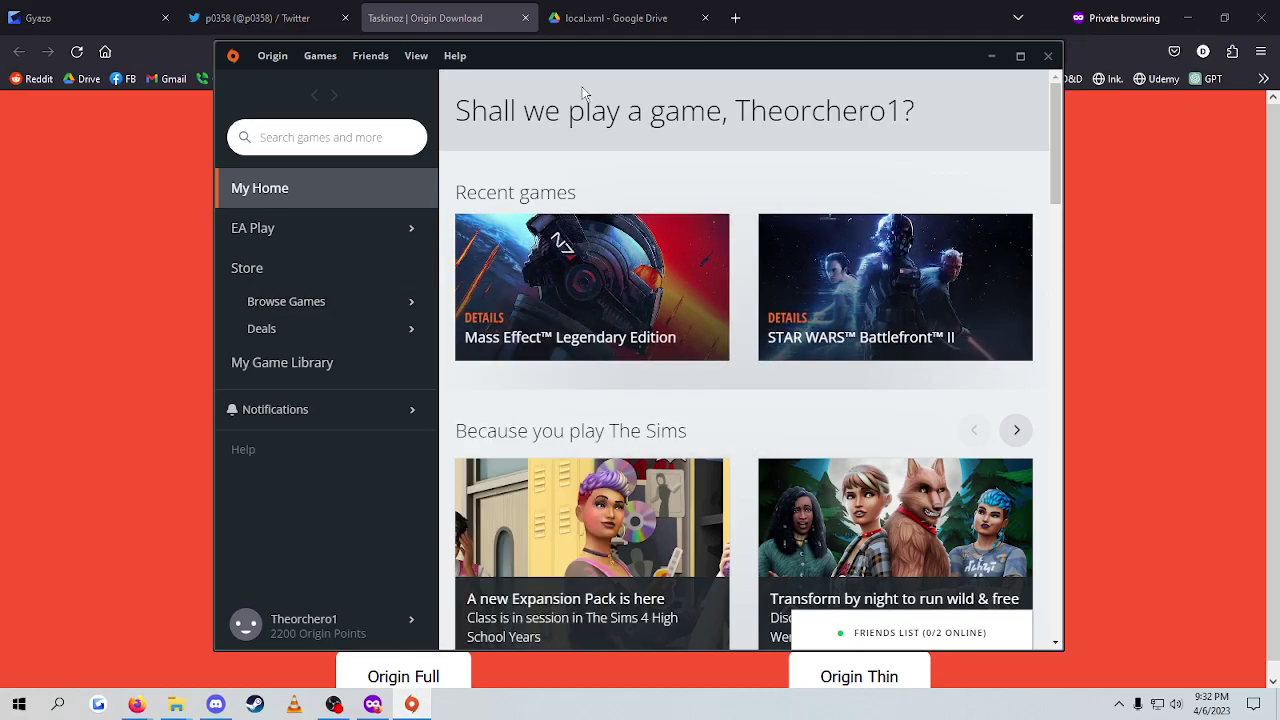
left_click(1119, 704)
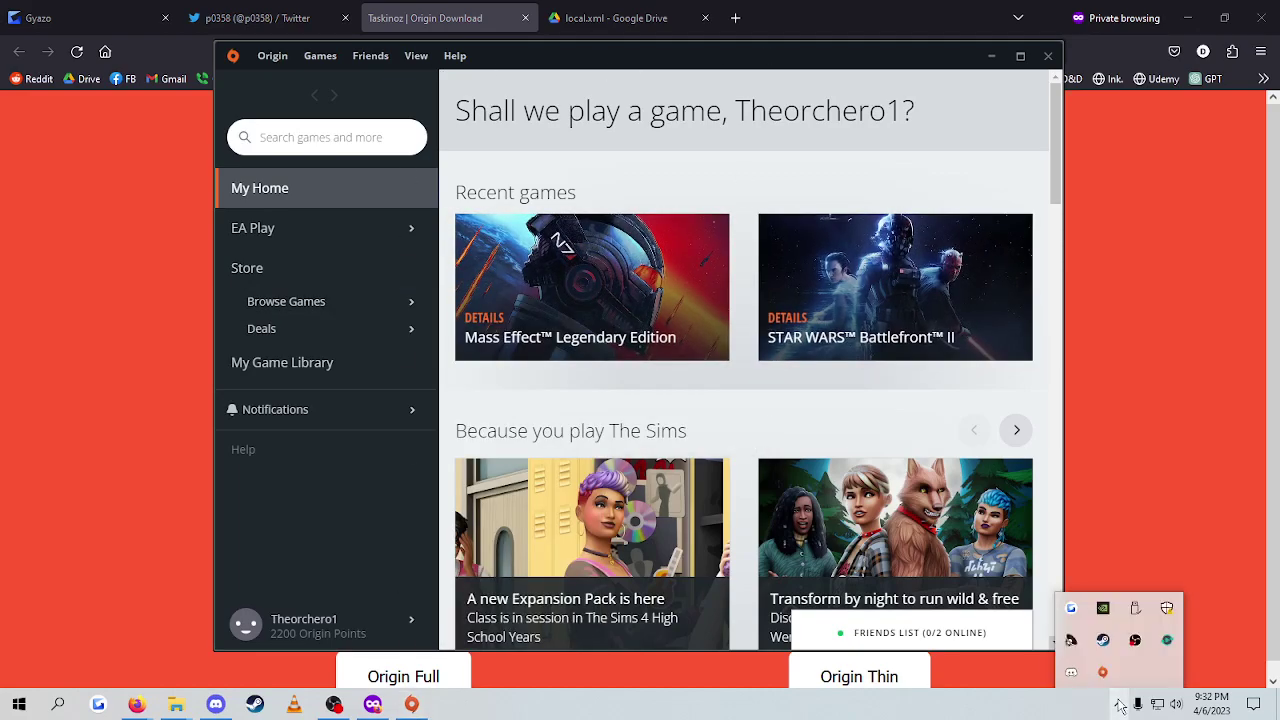
left_click(1127, 506)
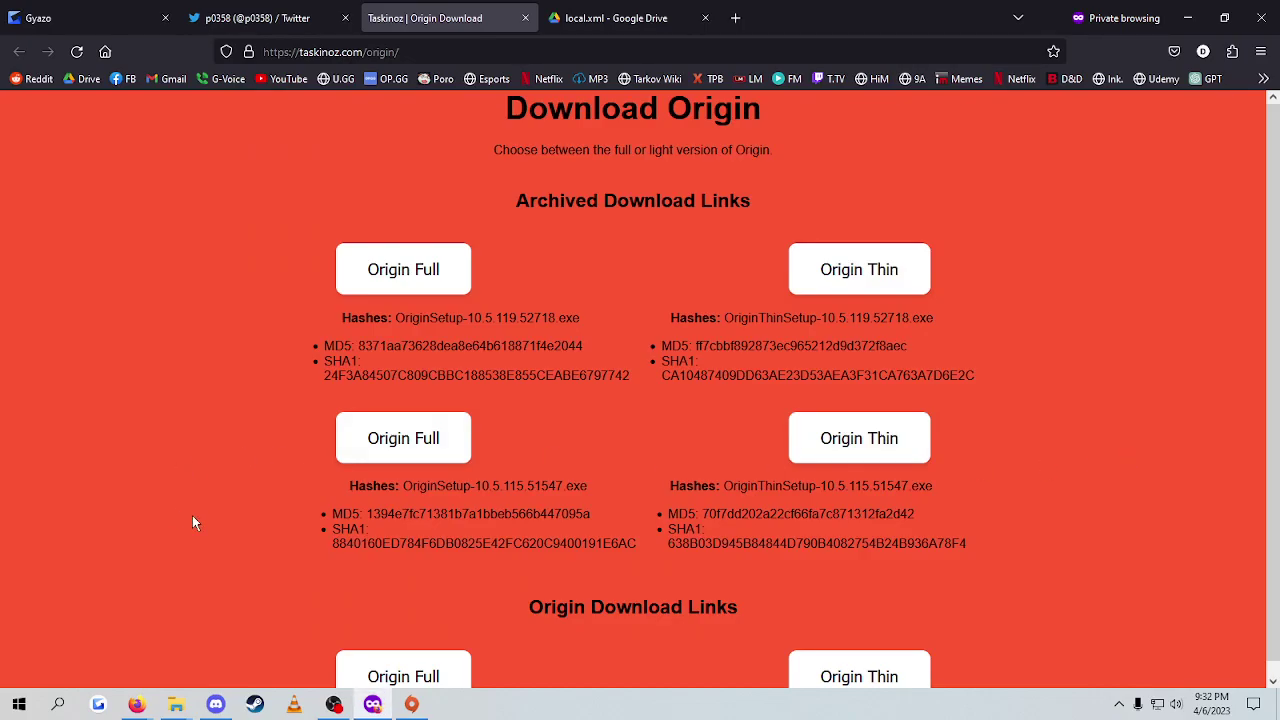
Step: Bring File Explorer forward and open Local Disk (C:)
mouse_move(176, 704)
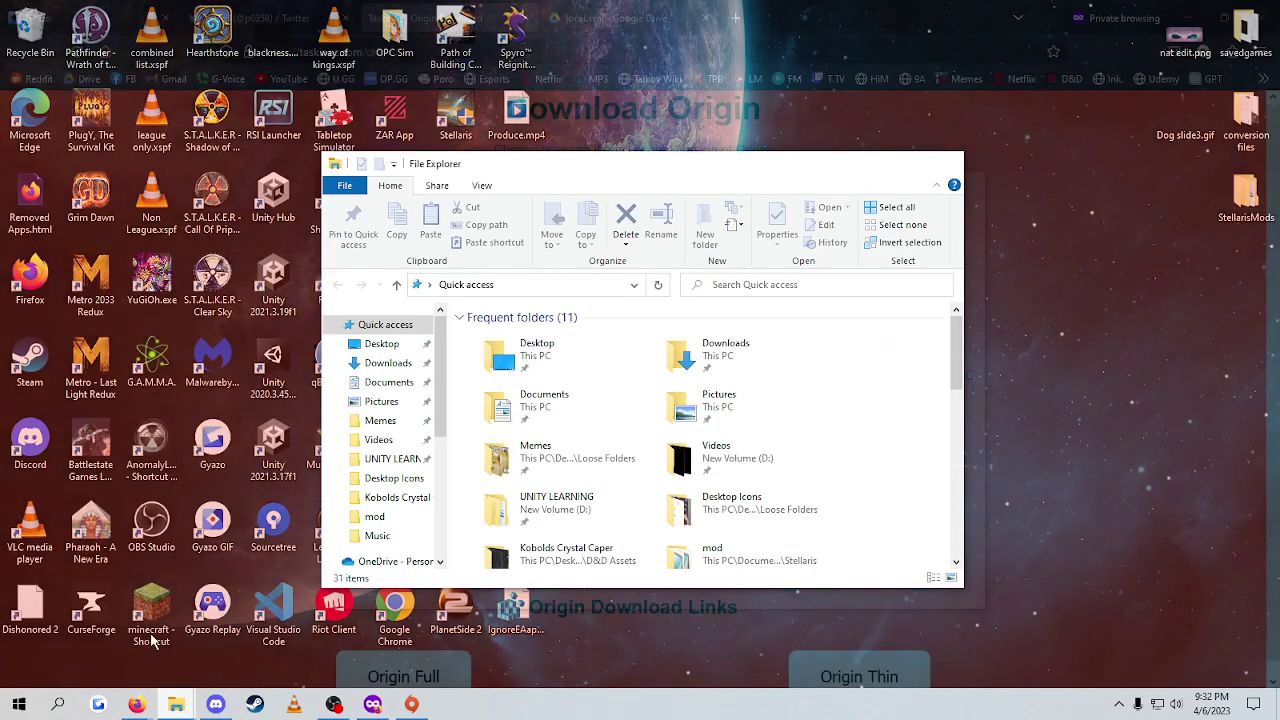
left_click(150, 645)
scroll(443, 390, "down", 5)
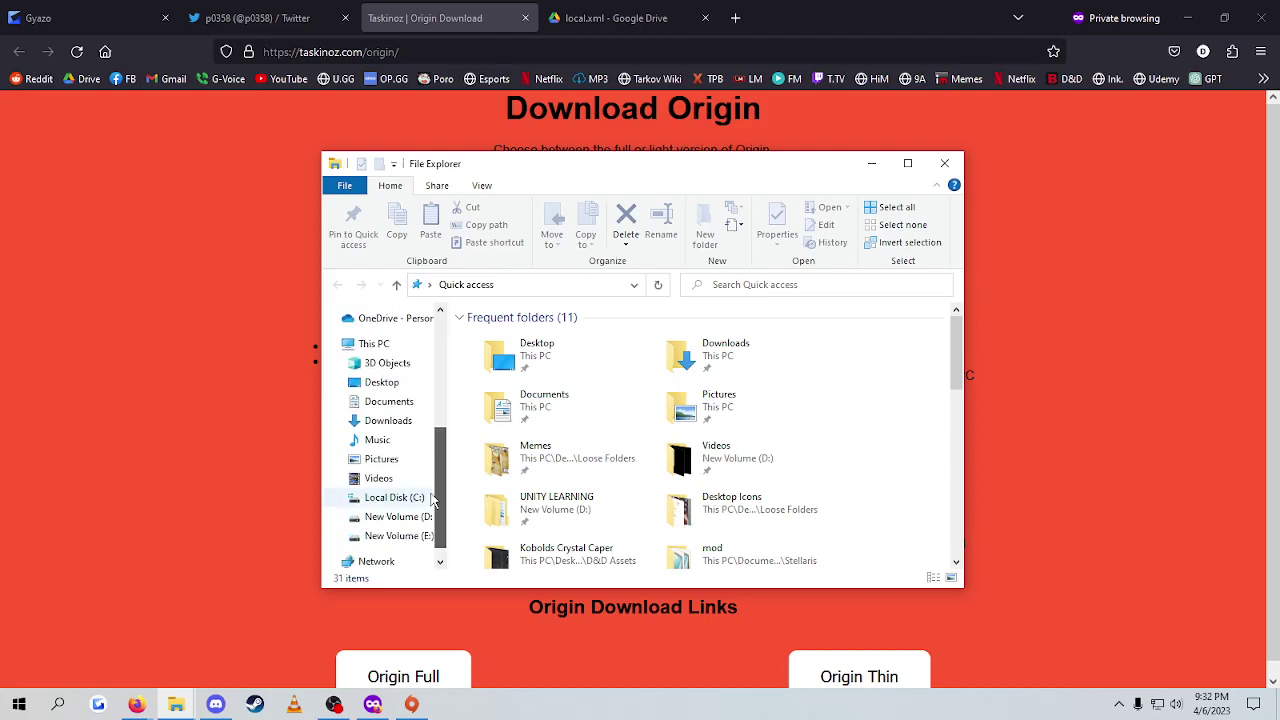
left_click(400, 497)
scroll(963, 358, "down", 2)
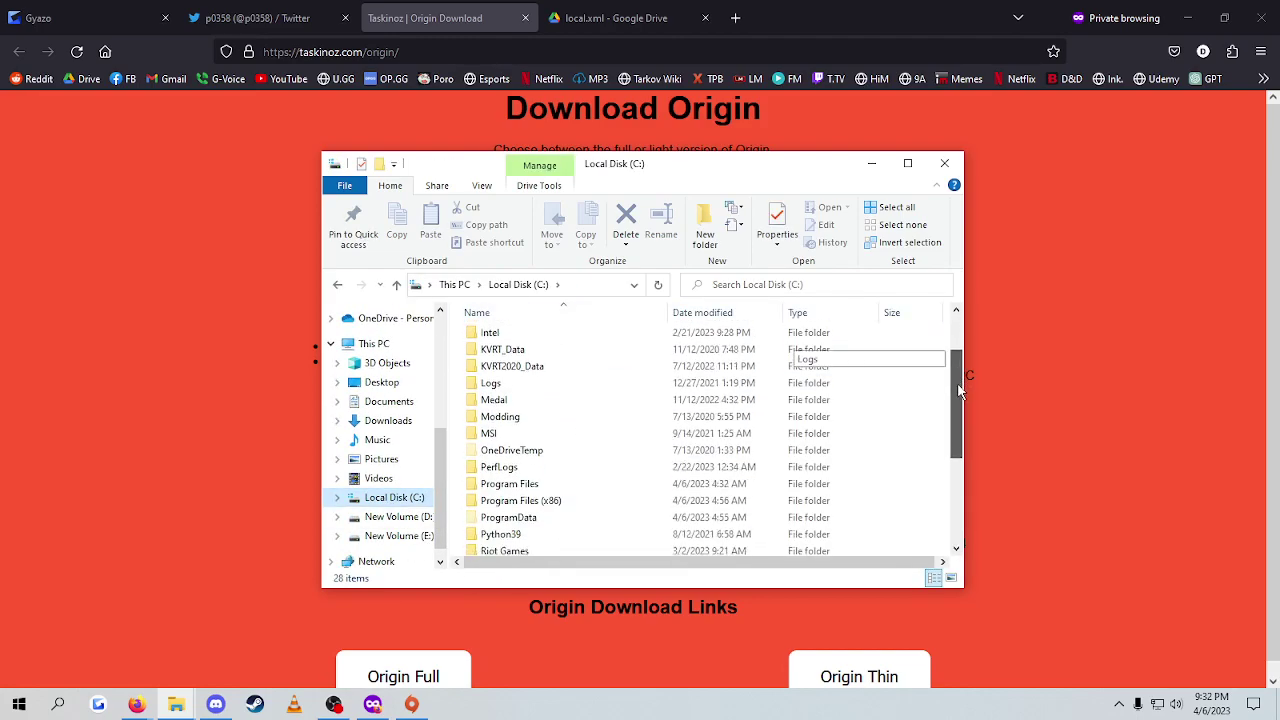
Step: Turn on Hidden items in the View options so ProgramData appears among 28 items
left_click(483, 188)
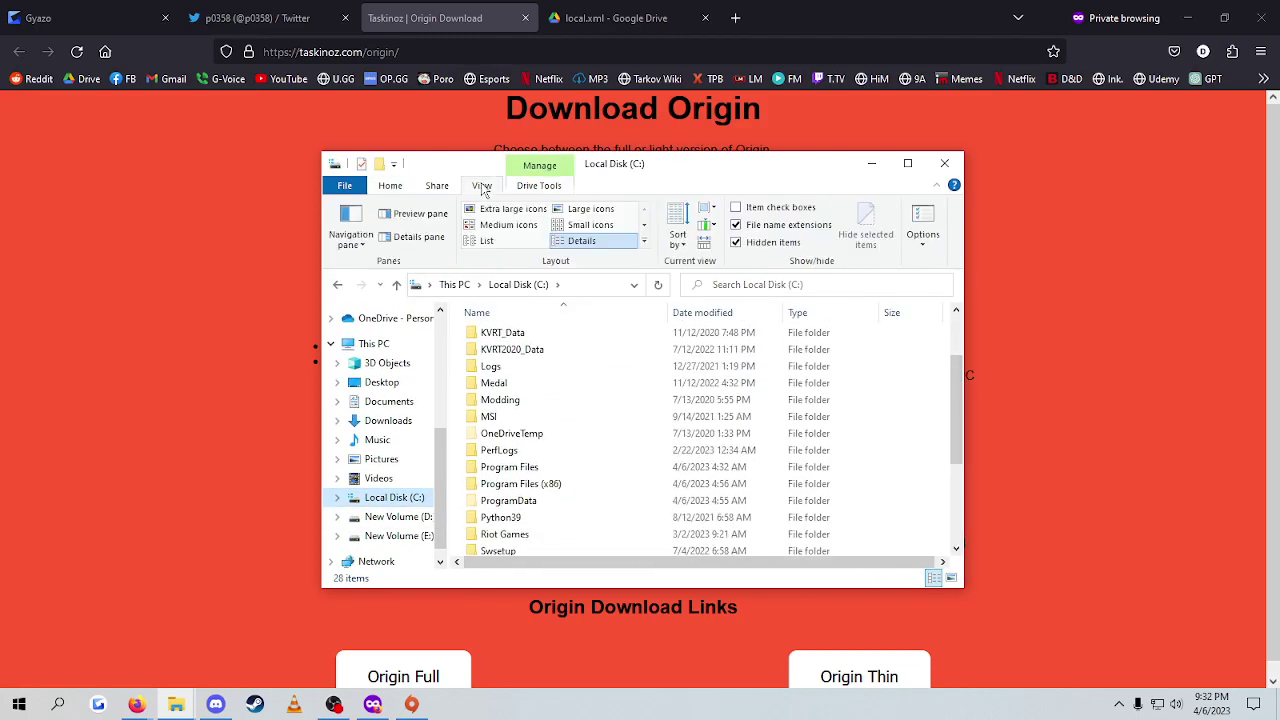
left_click(740, 248)
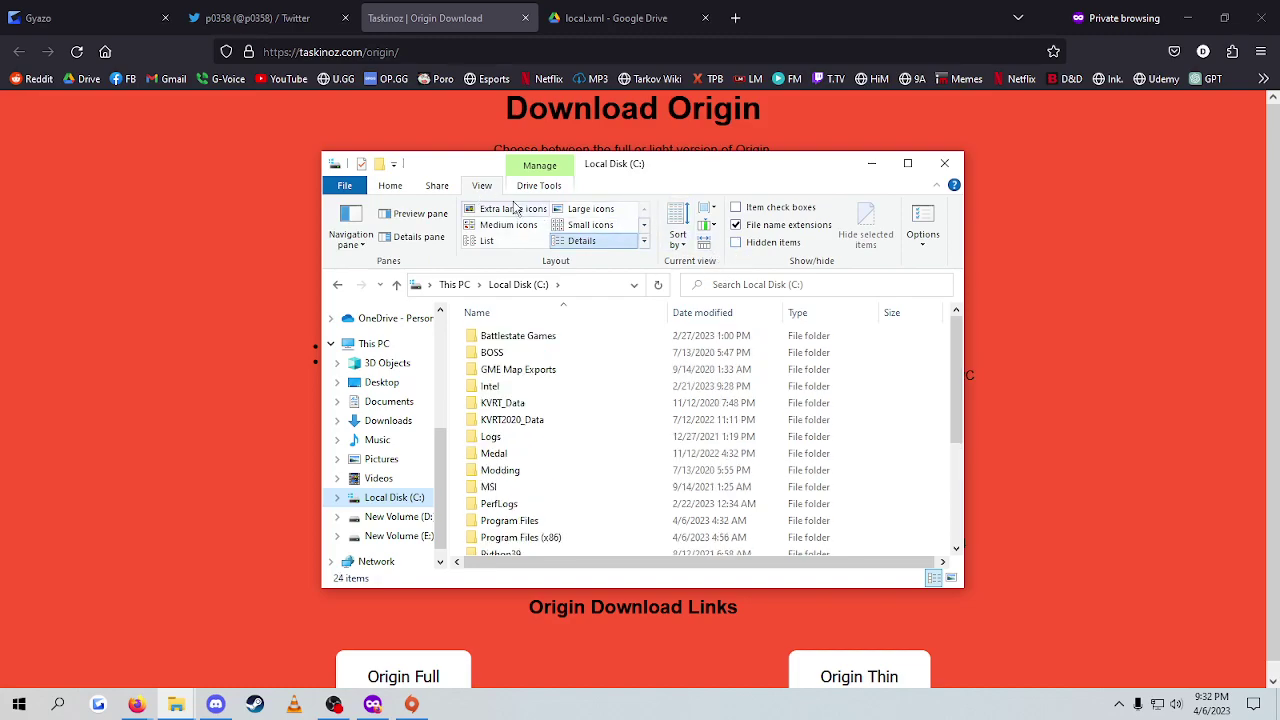
left_click(742, 248)
mouse_move(959, 338)
left_mouse_down()
mouse_move(960, 385)
mouse_move(948, 338)
left_mouse_up()
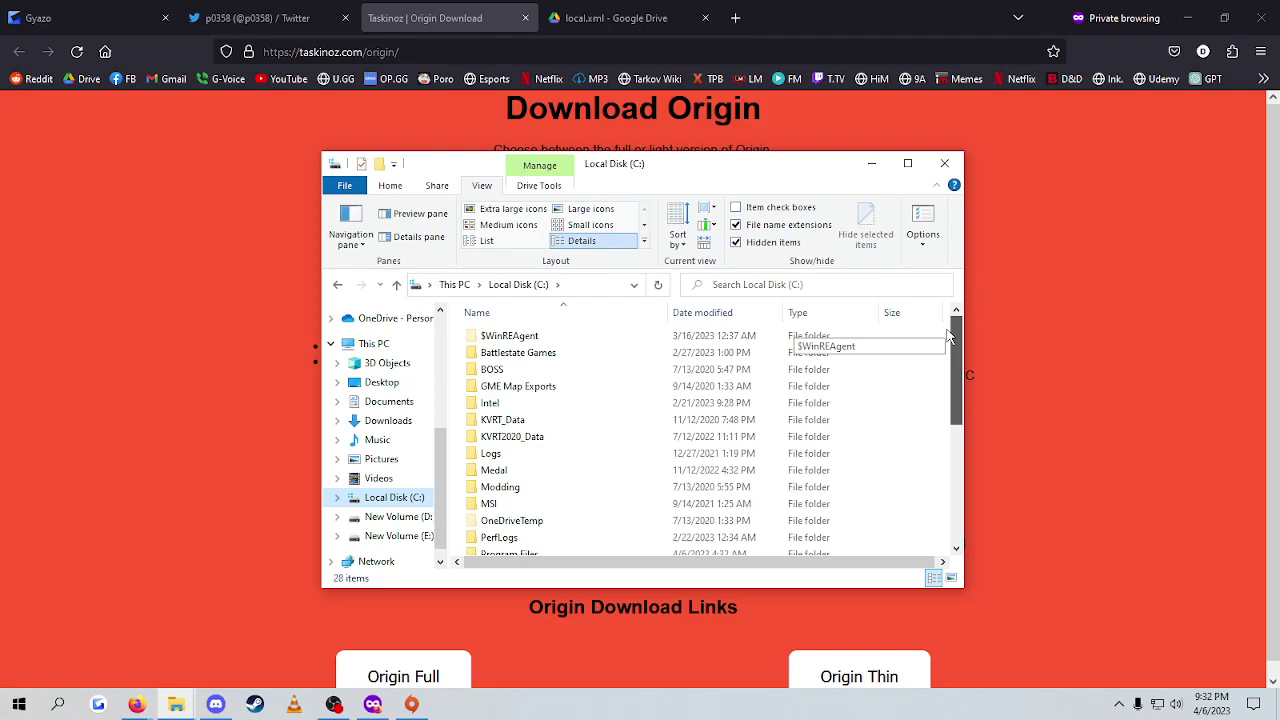
scroll(948, 338, "down", 4)
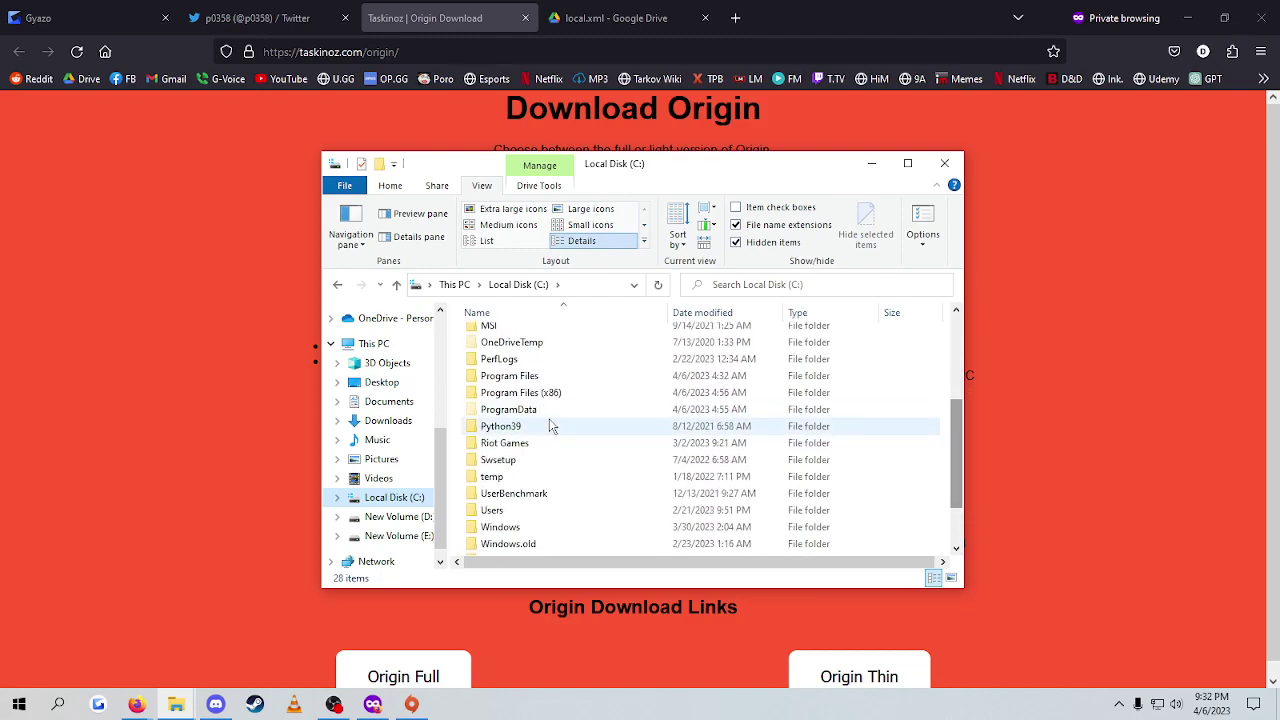
Step: Open ProgramData\Origin and double-click local.xml
left_click(516, 411)
double_click(518, 418)
left_click_drag(957, 337, 957, 408)
double_click(490, 472)
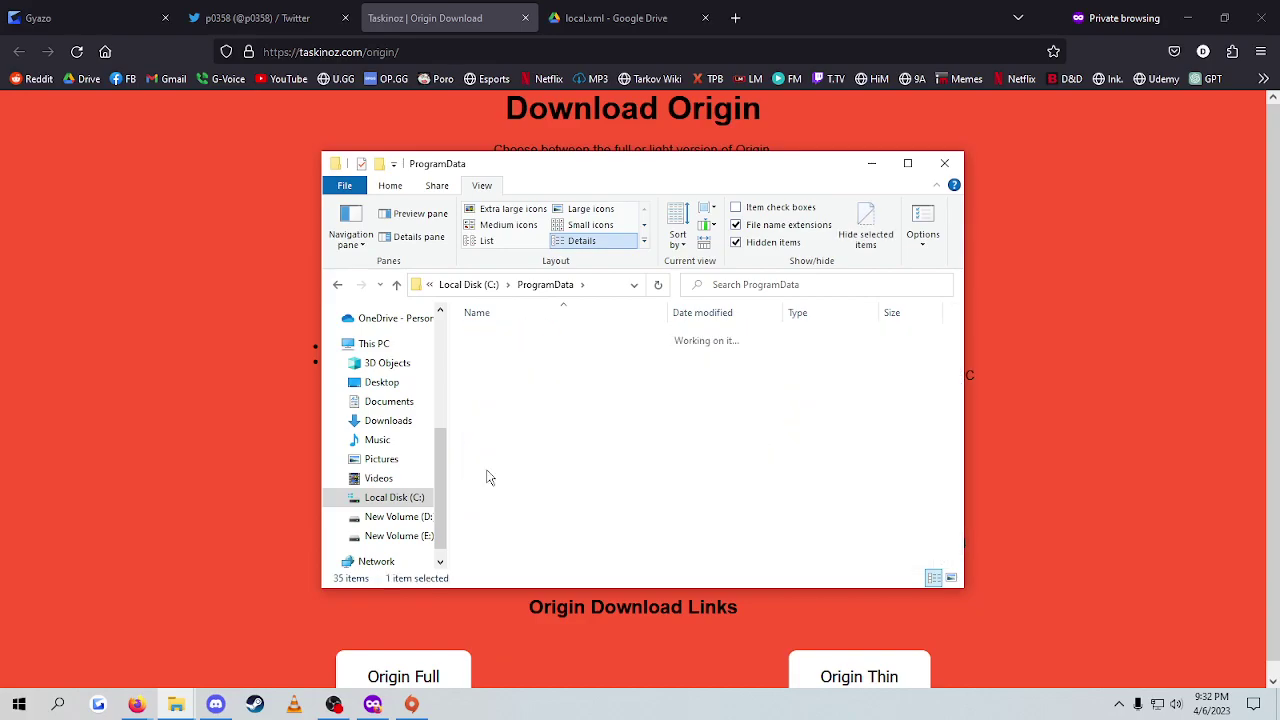
scroll(951, 354, "down", 1)
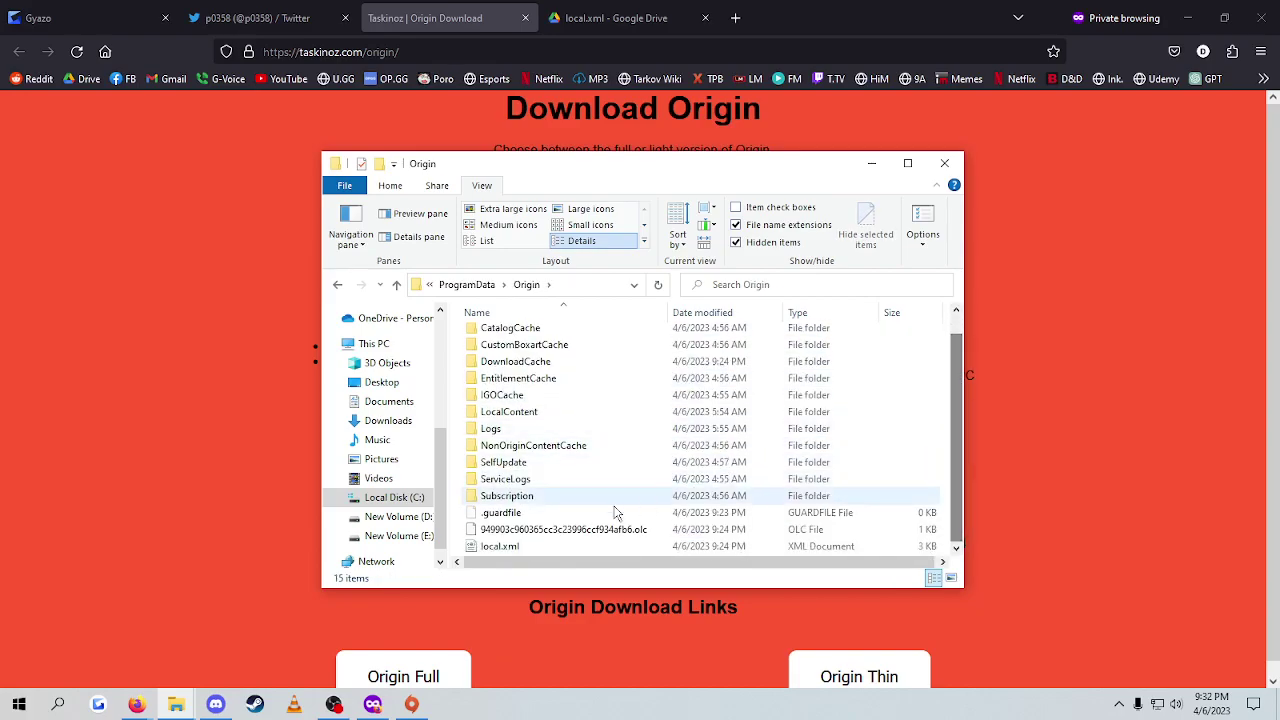
double_click(498, 549)
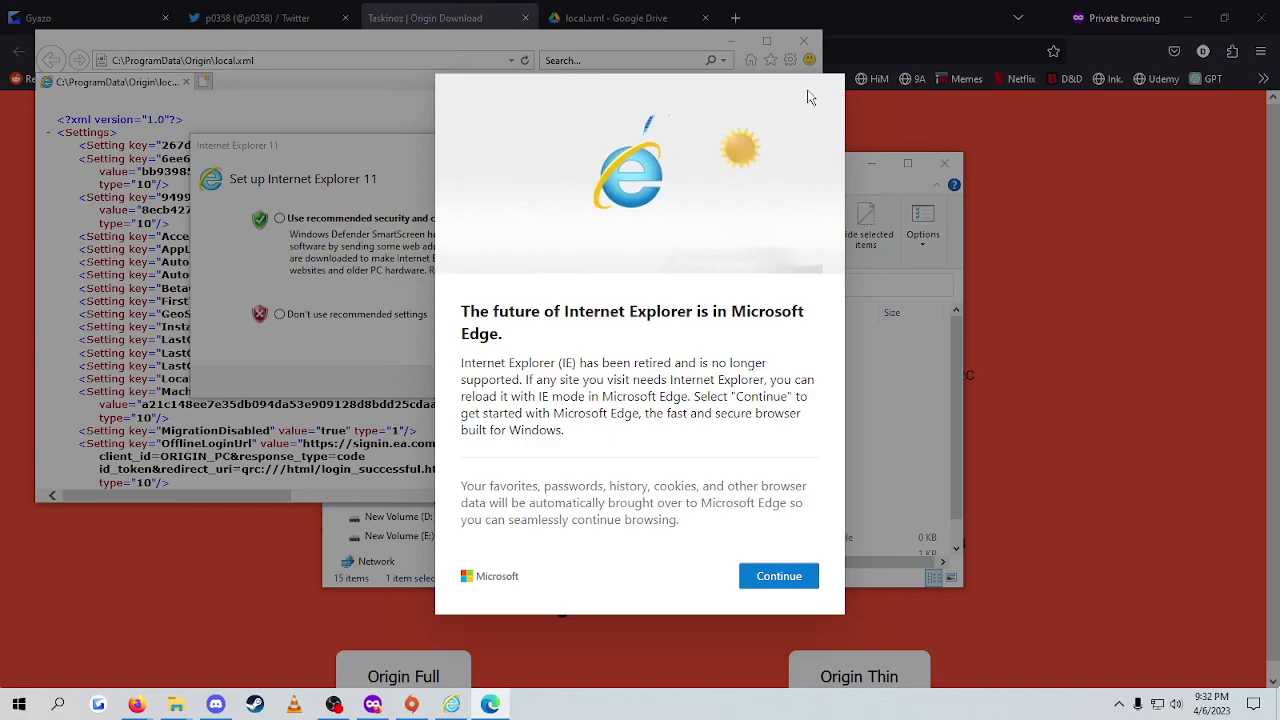
Step: Close the Microsoft Edge and Internet Explorer windows that opened local.xml
right_click(489, 702)
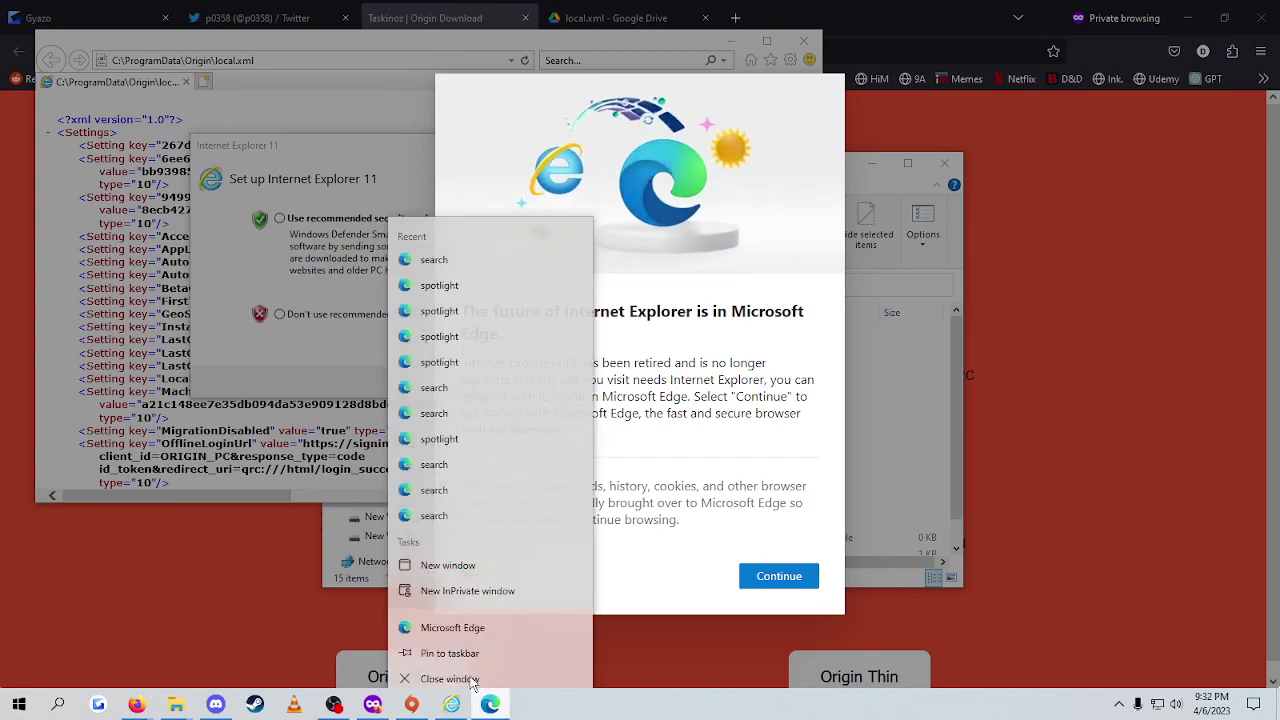
left_click(480, 683)
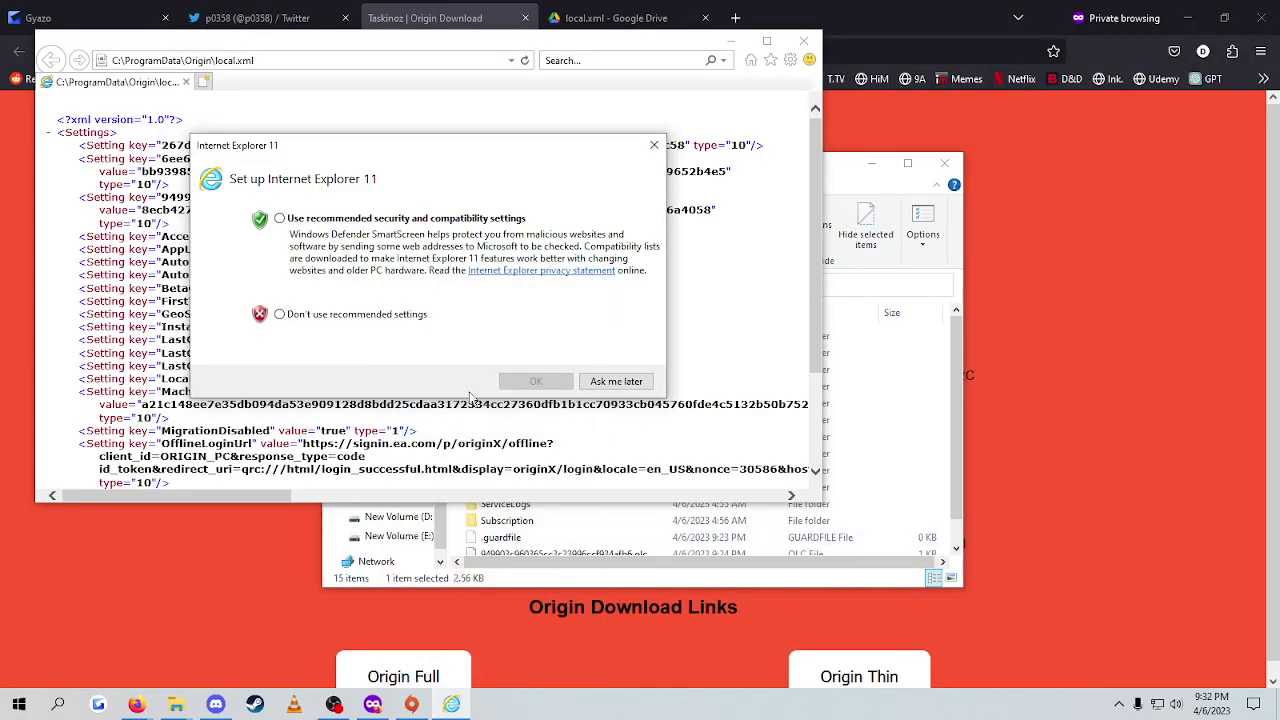
left_click(660, 140)
left_click(803, 41)
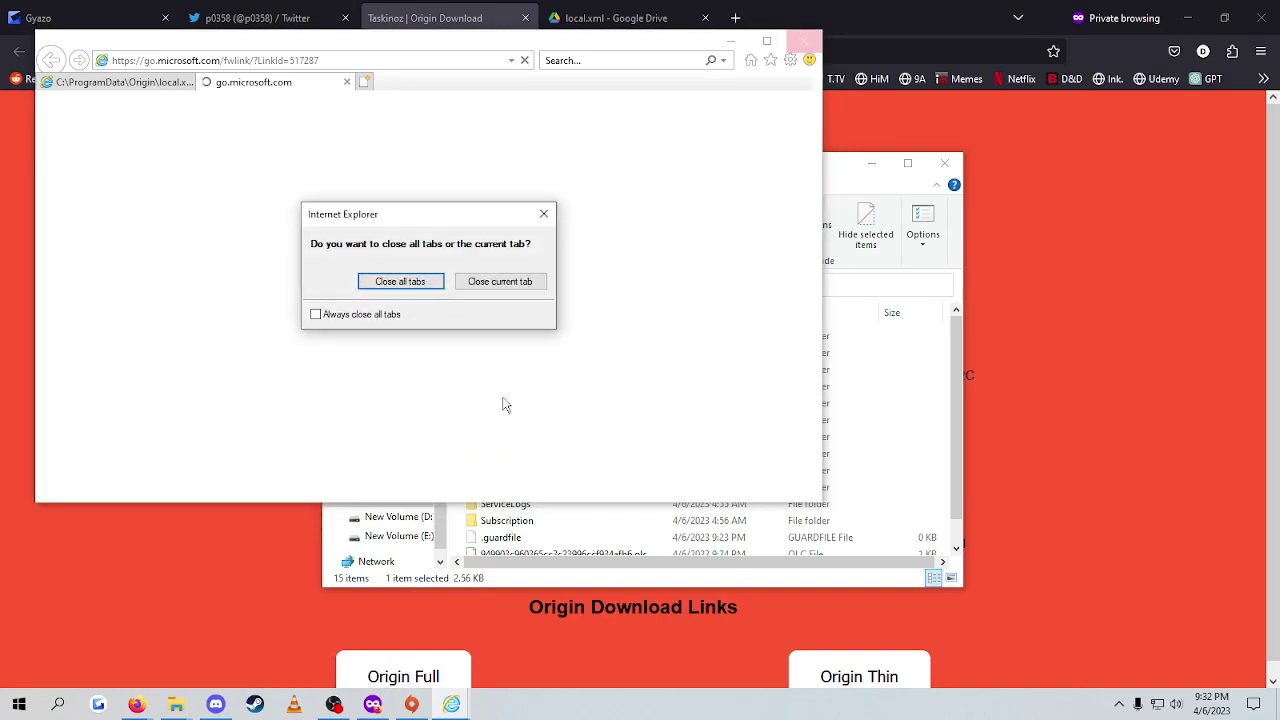
left_click(505, 283)
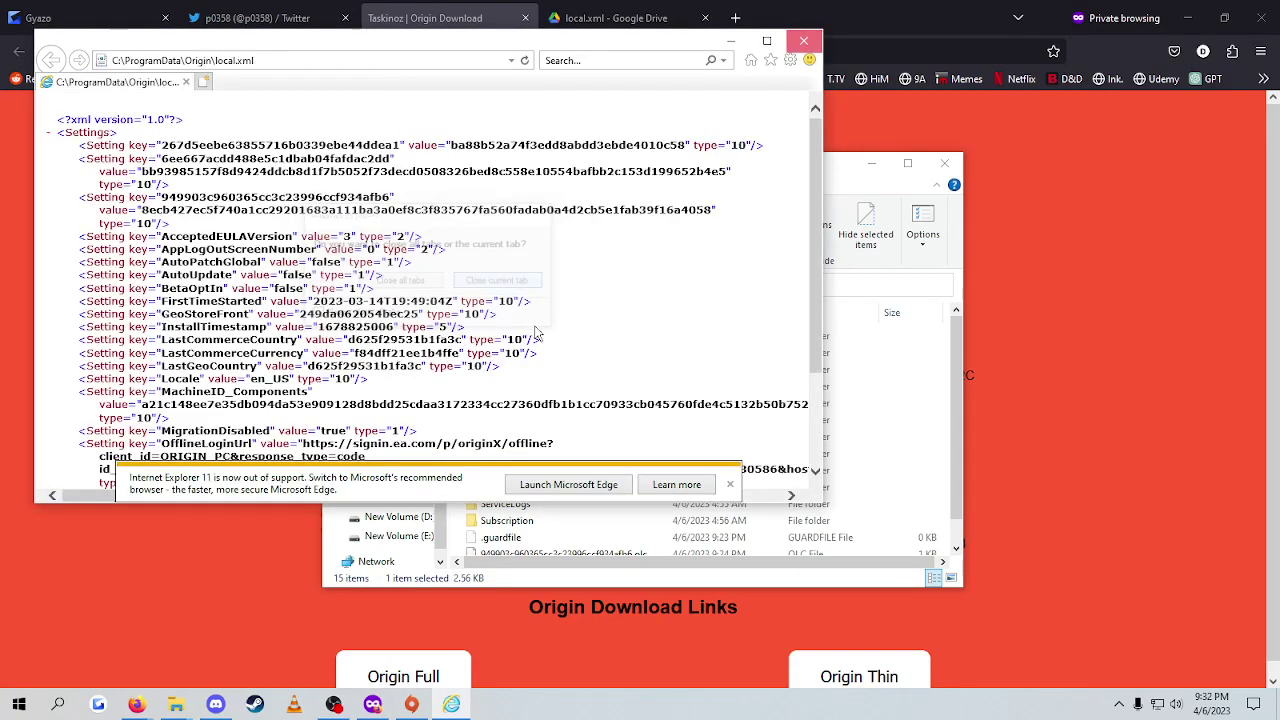
left_click(803, 41)
scroll(502, 530, "down", 1)
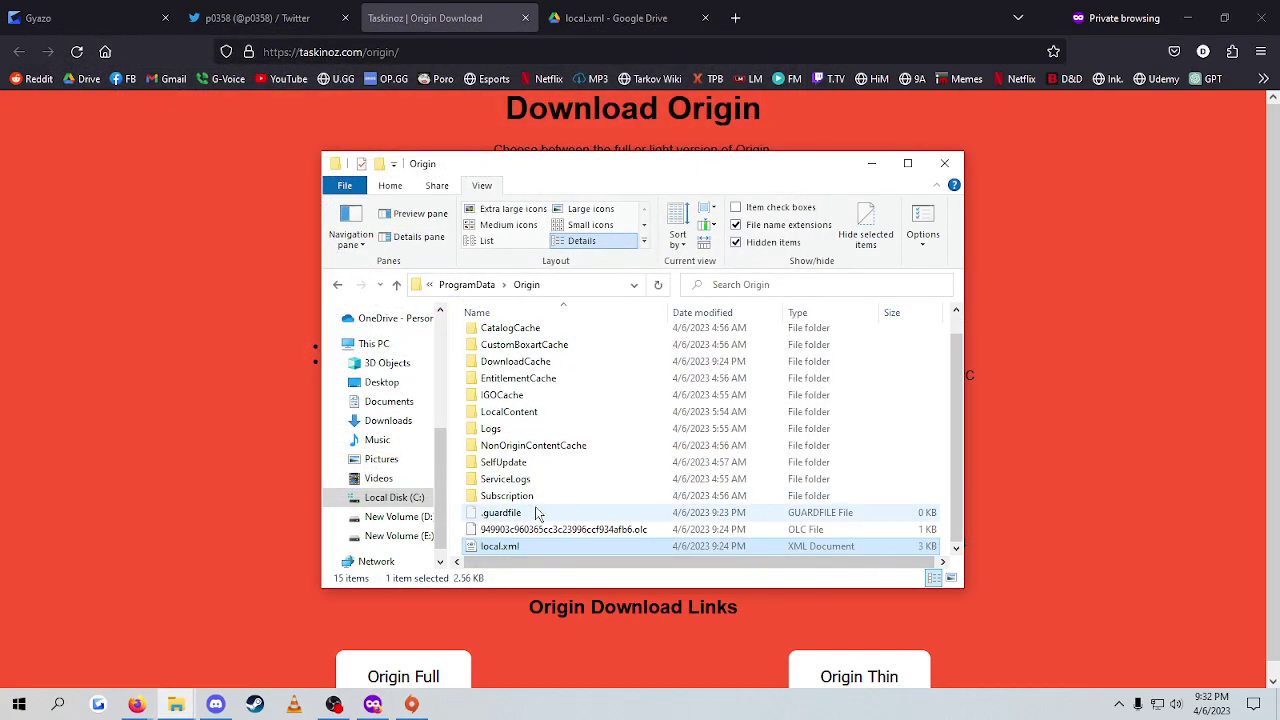
left_click(505, 548)
right_click(505, 553)
mouse_move(600, 289)
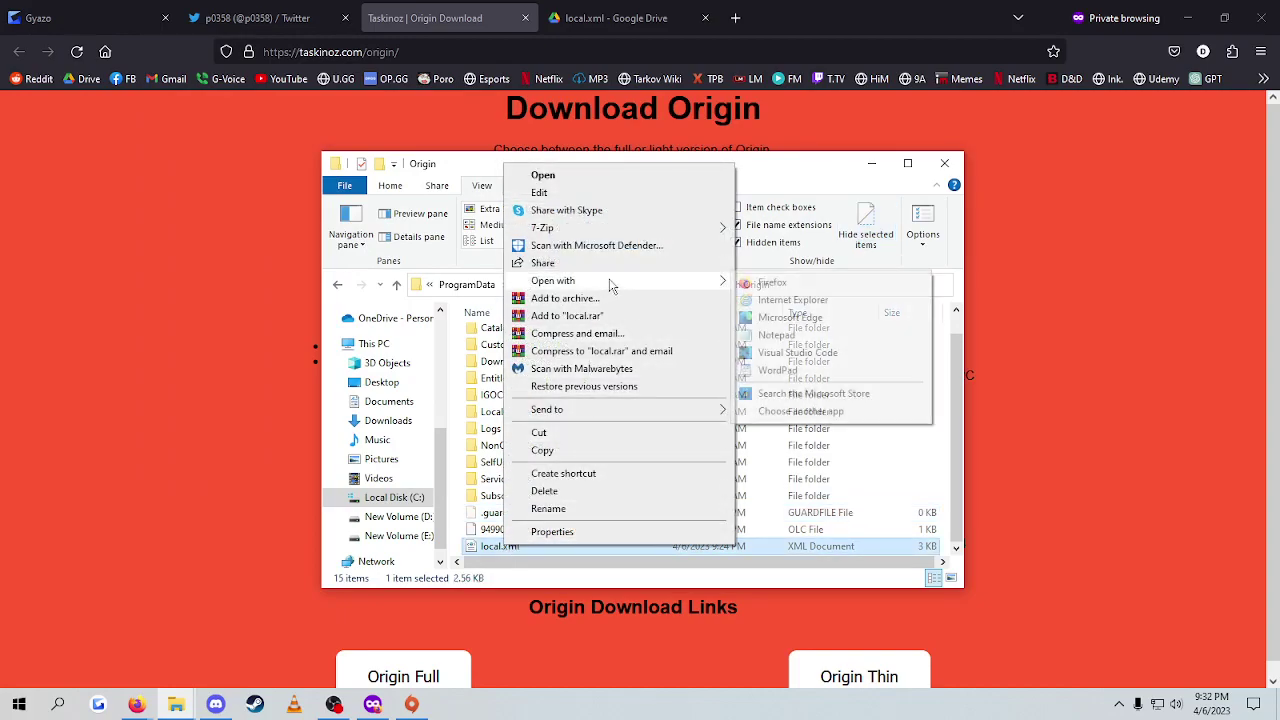
left_click(777, 335)
scroll(597, 364, "down", 1)
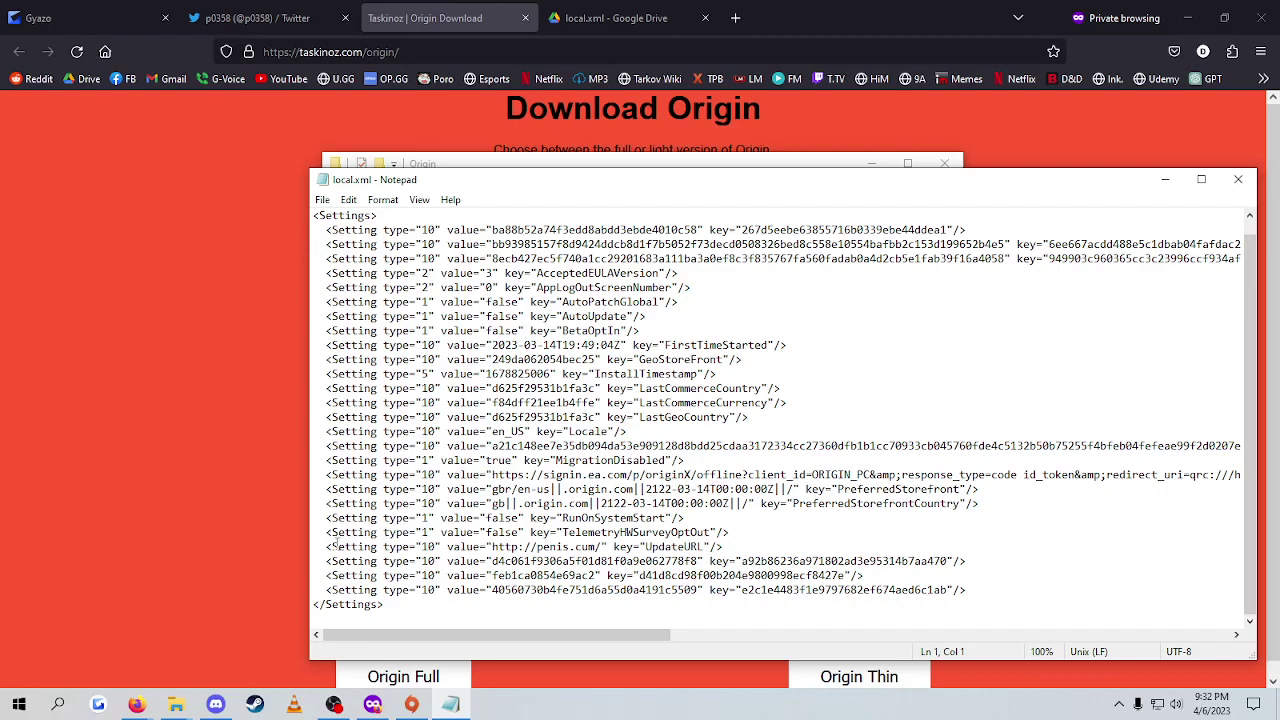
left_click_drag(327, 546, 978, 585)
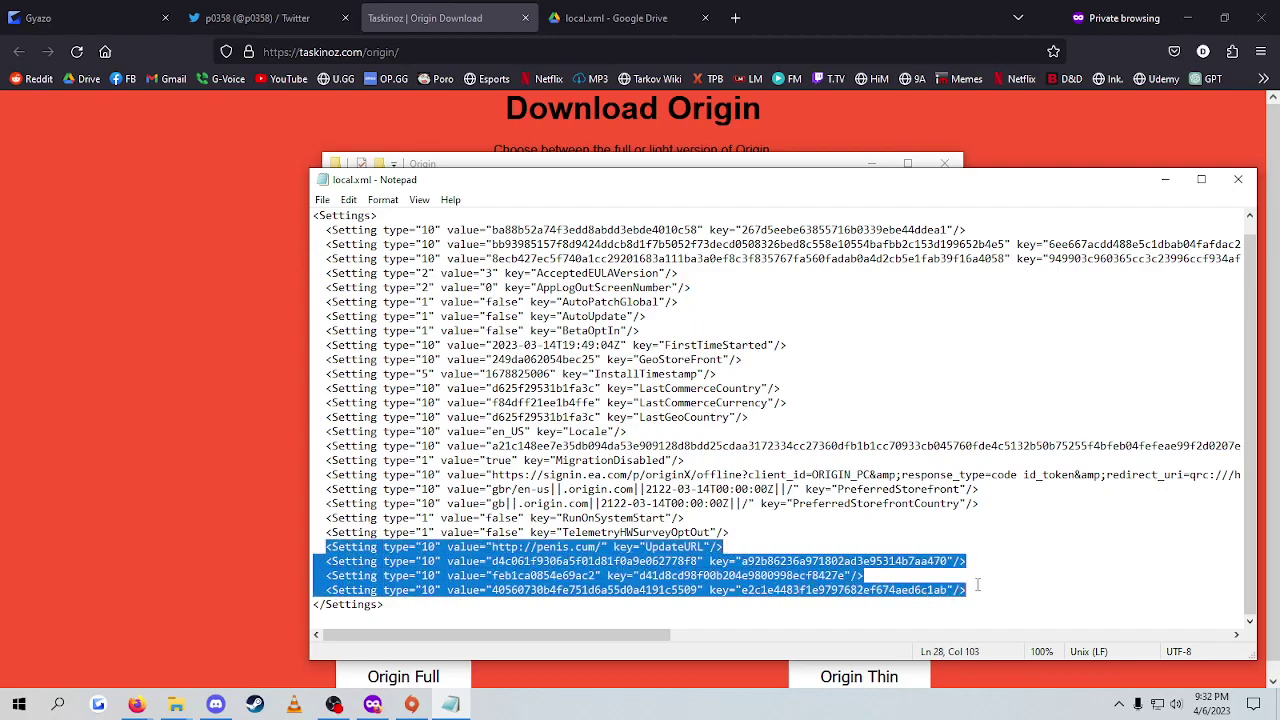
left_click(692, 518)
scroll(752, 540, "up", 1)
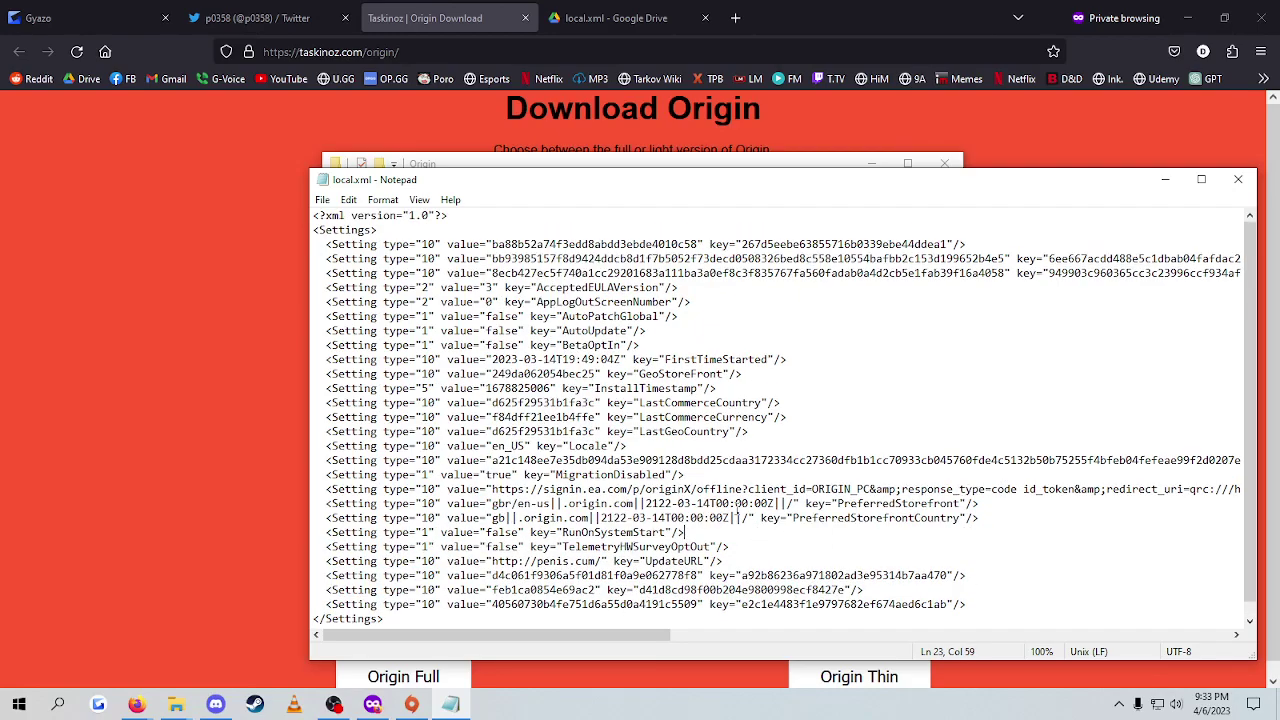
scroll(596, 537, "down", 1)
scroll(405, 352, "up", 1)
scroll(405, 352, "down", 1)
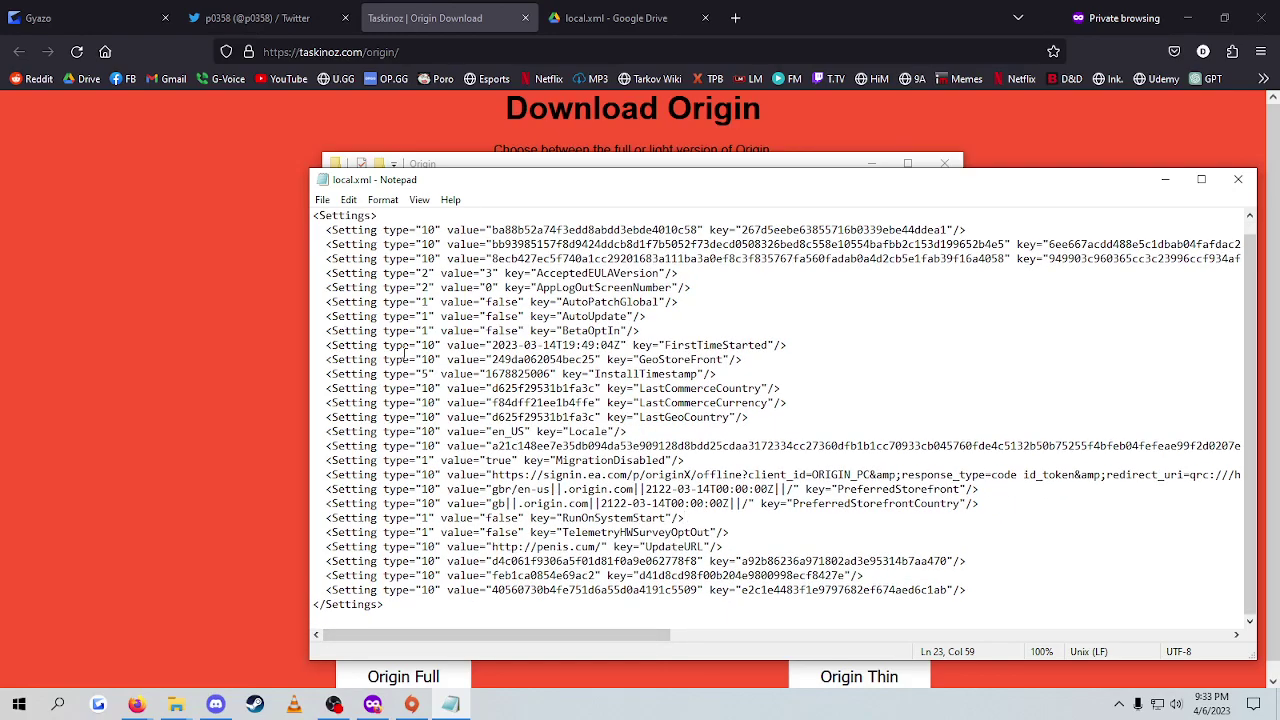
scroll(387, 360, "up", 1)
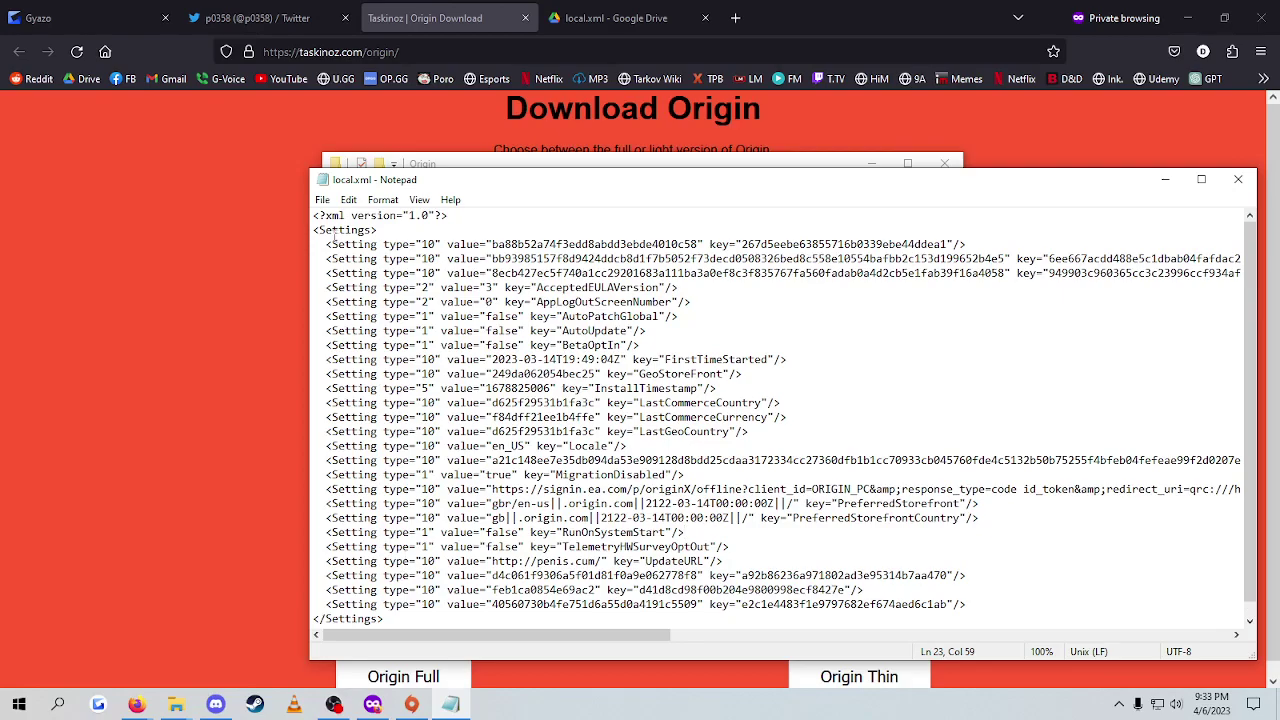
scroll(389, 398, "down", 1)
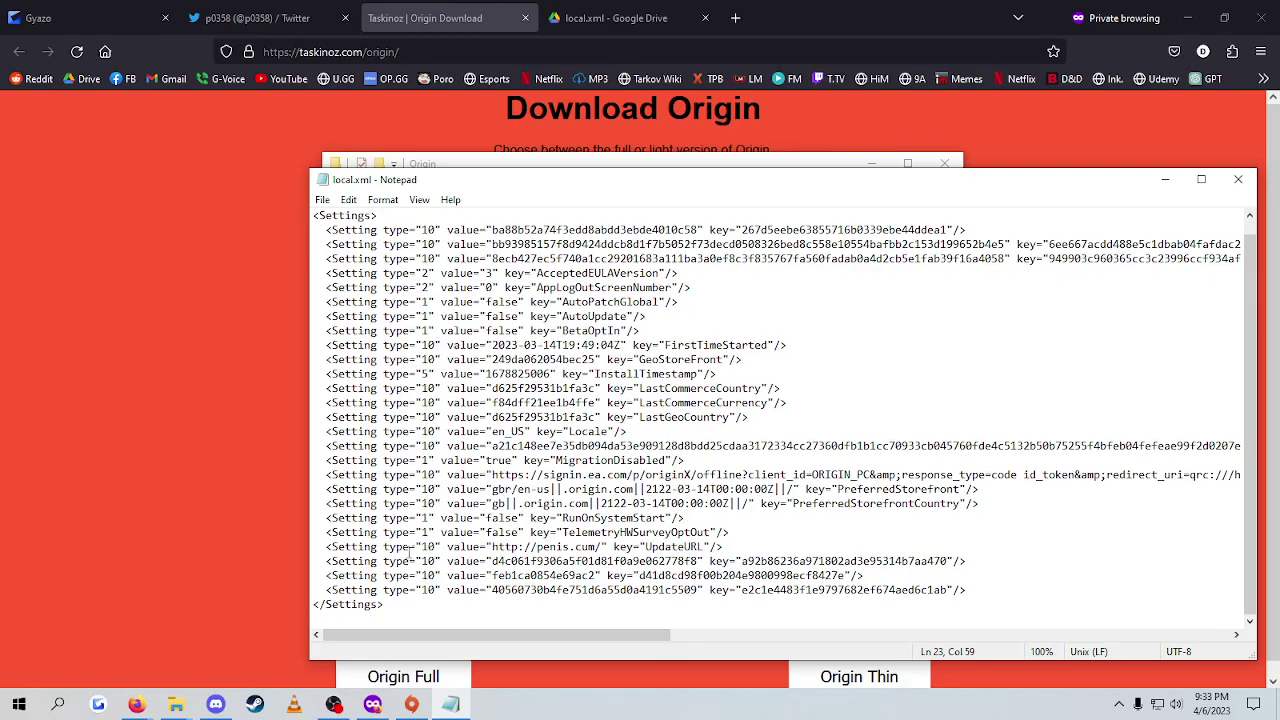
left_click(1238, 180)
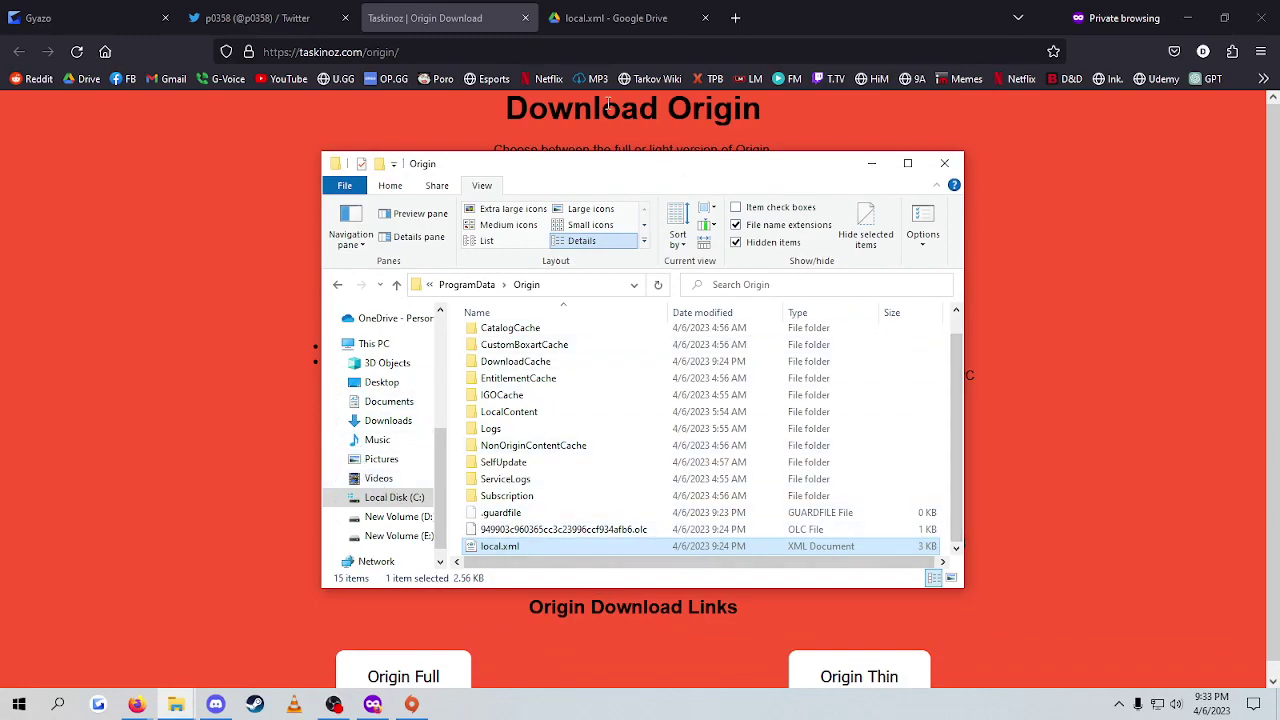
Step: Compare the local.xml Google Drive tab with the Taskinoz Origin download tab, ending on Taskinoz
left_click(609, 14)
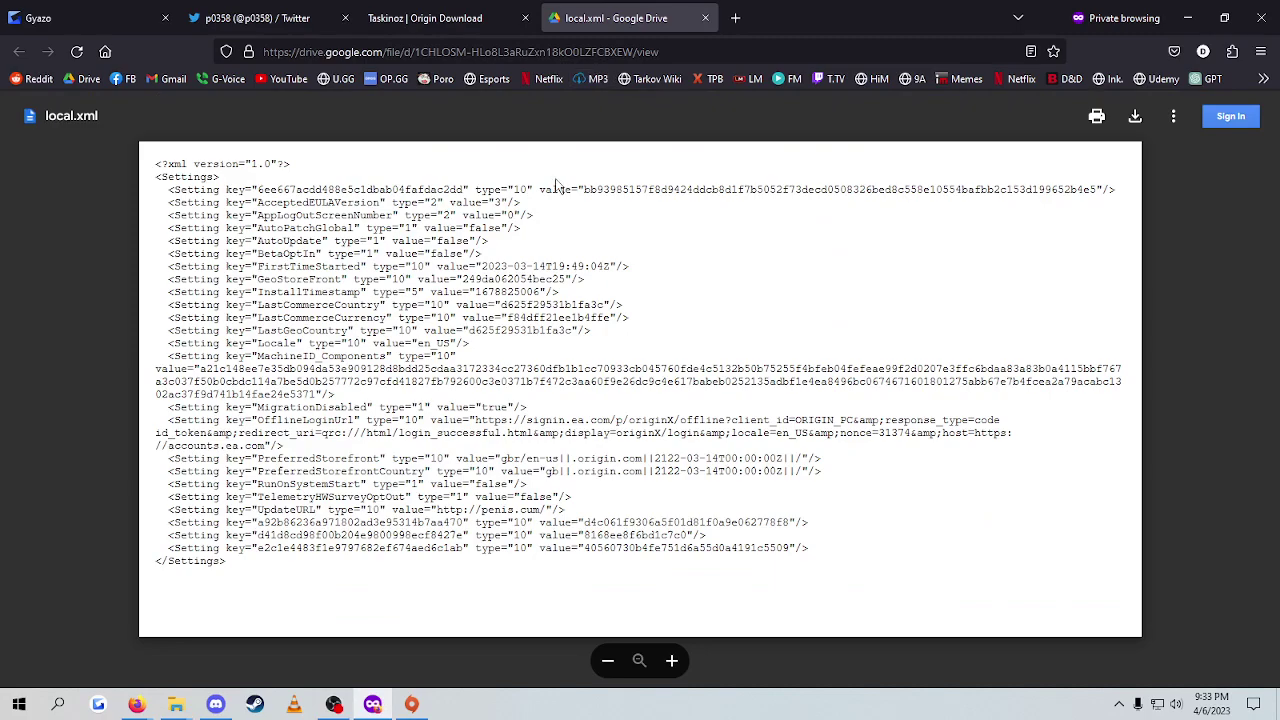
left_click(469, 6)
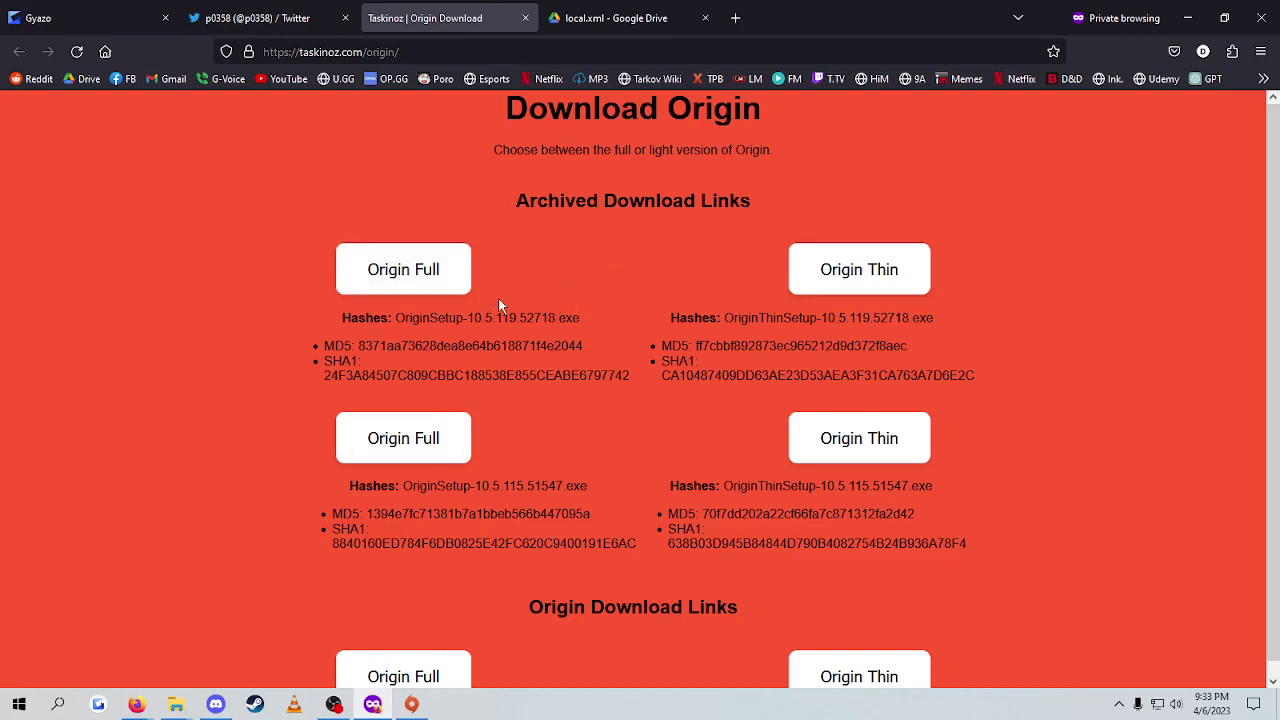
key("ctrl+Tab")
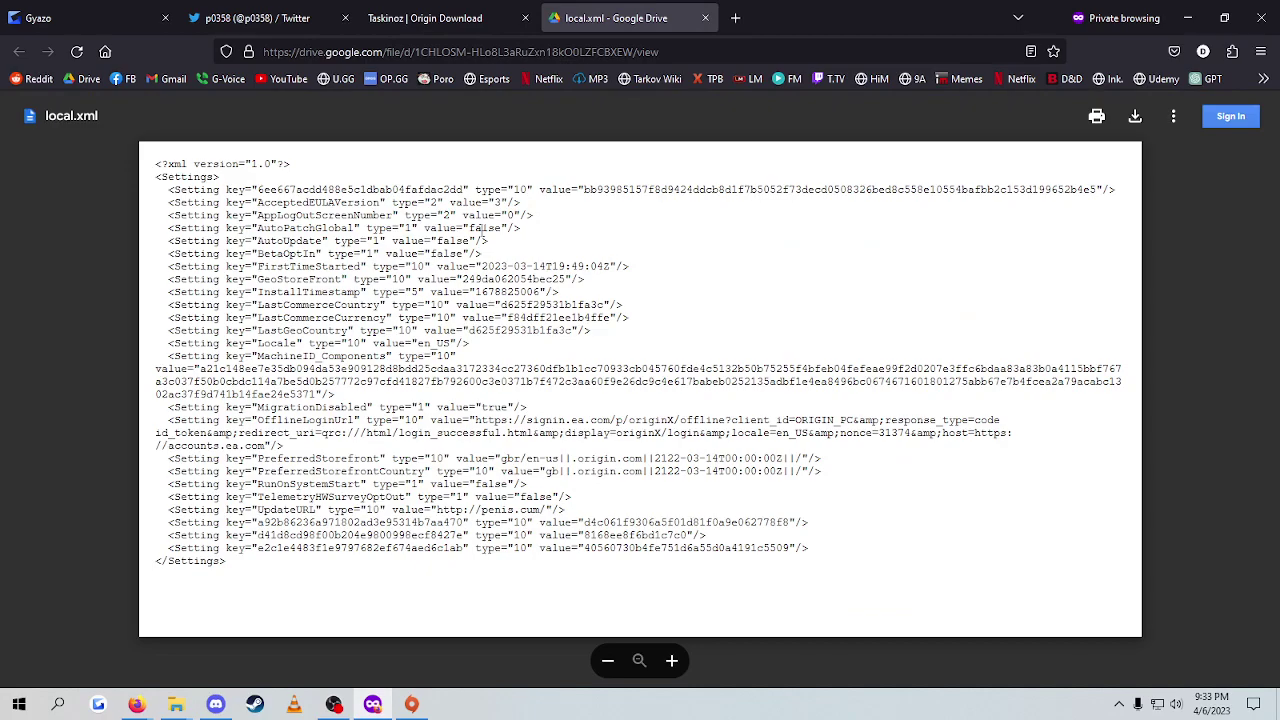
left_click(461, 7)
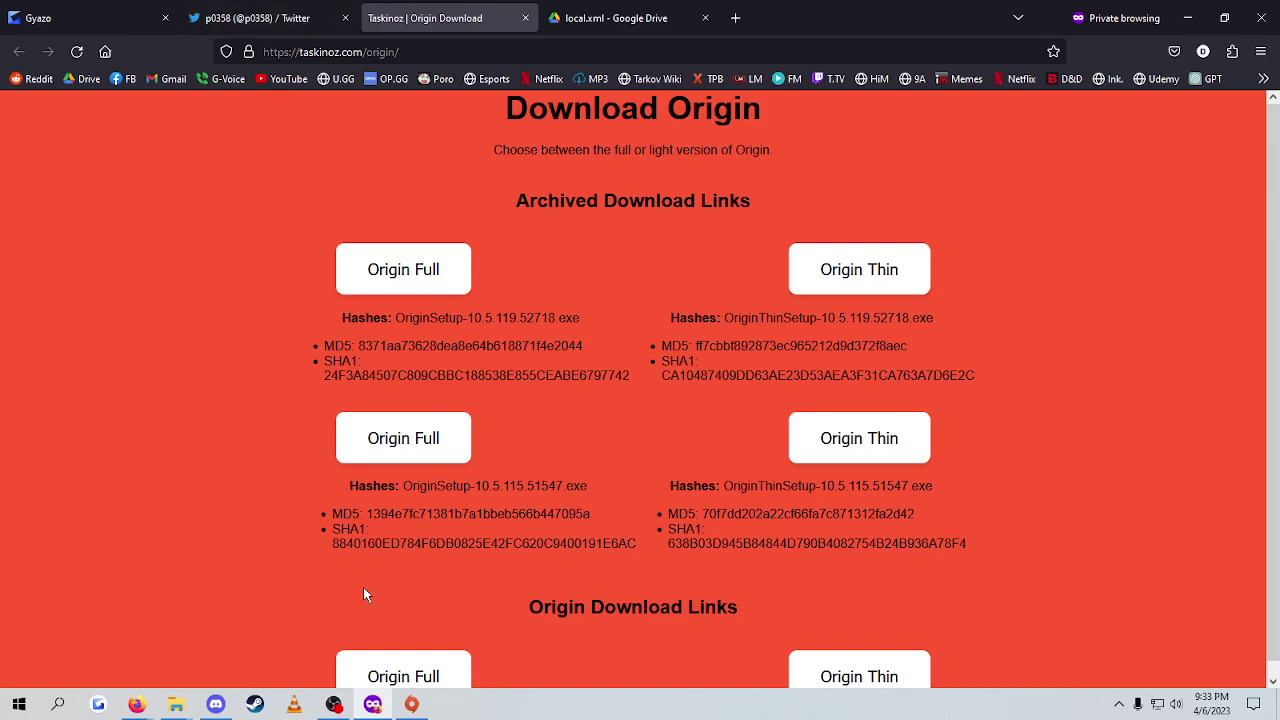
Step: Close the AppData\Local\Origin Explorer window and bring up the Origin client
mouse_move(419, 713)
mouse_move(175, 710)
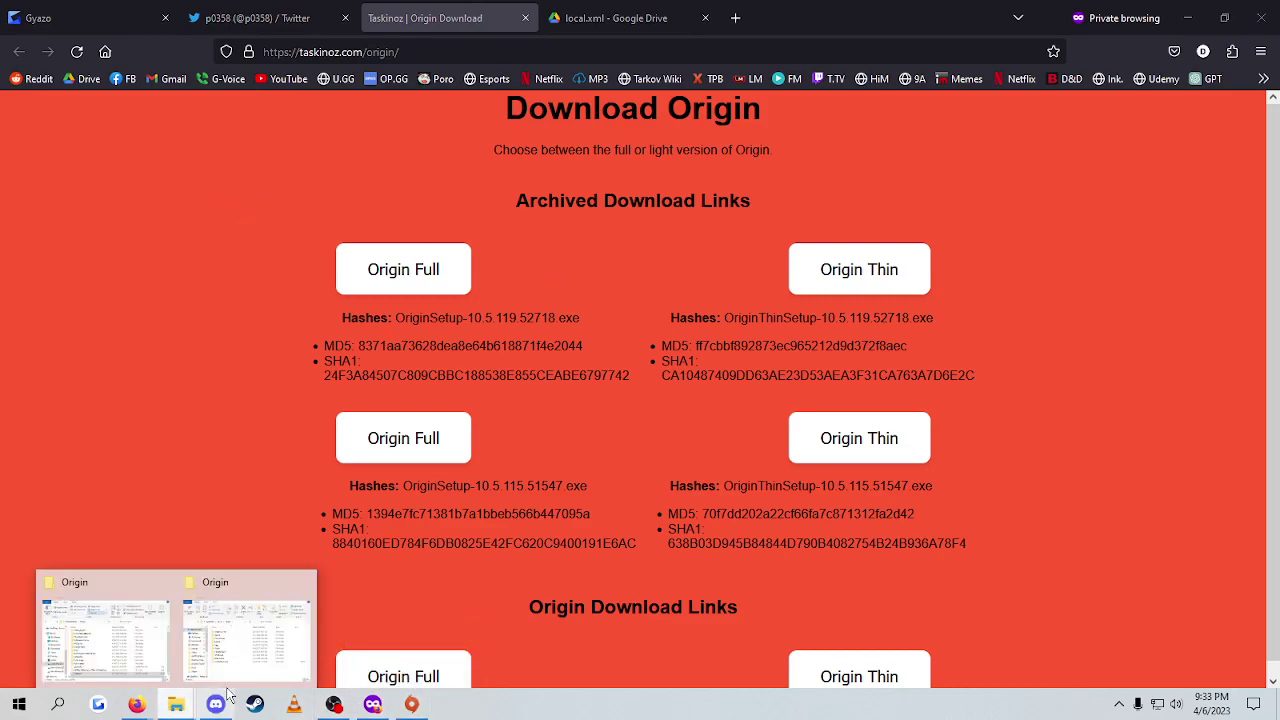
left_click(242, 625)
left_click(965, 184)
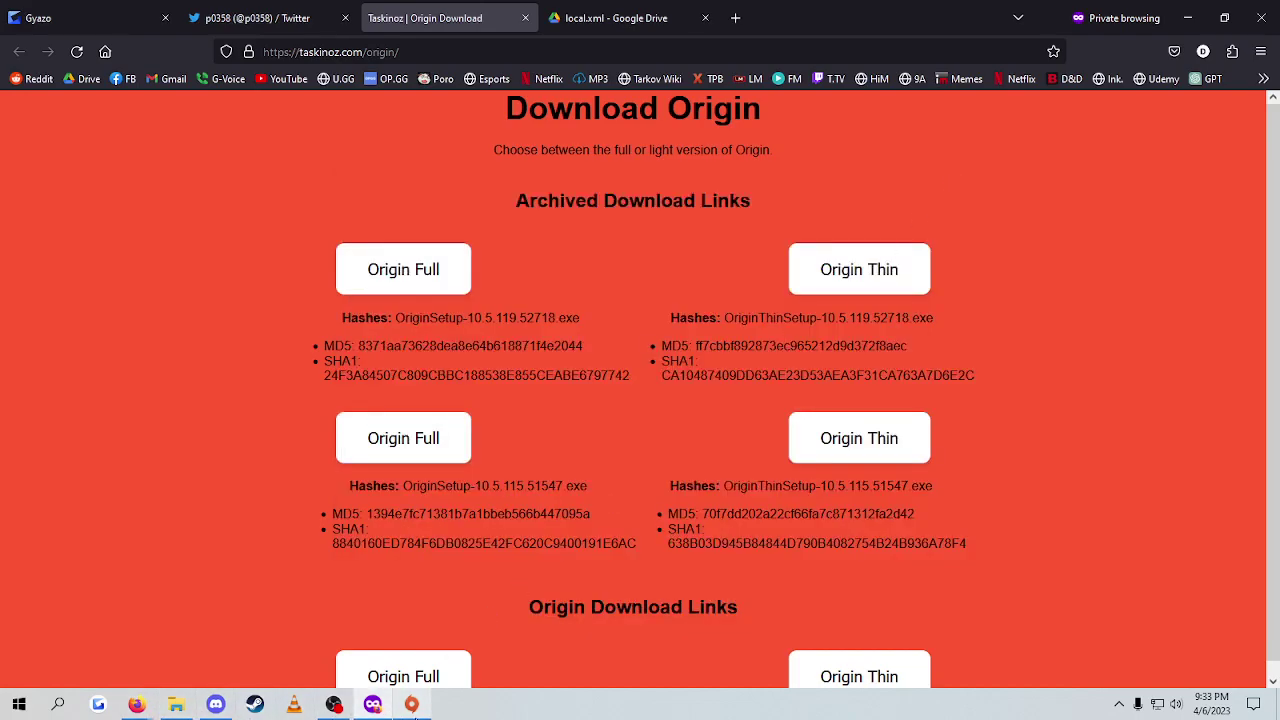
left_click(411, 705)
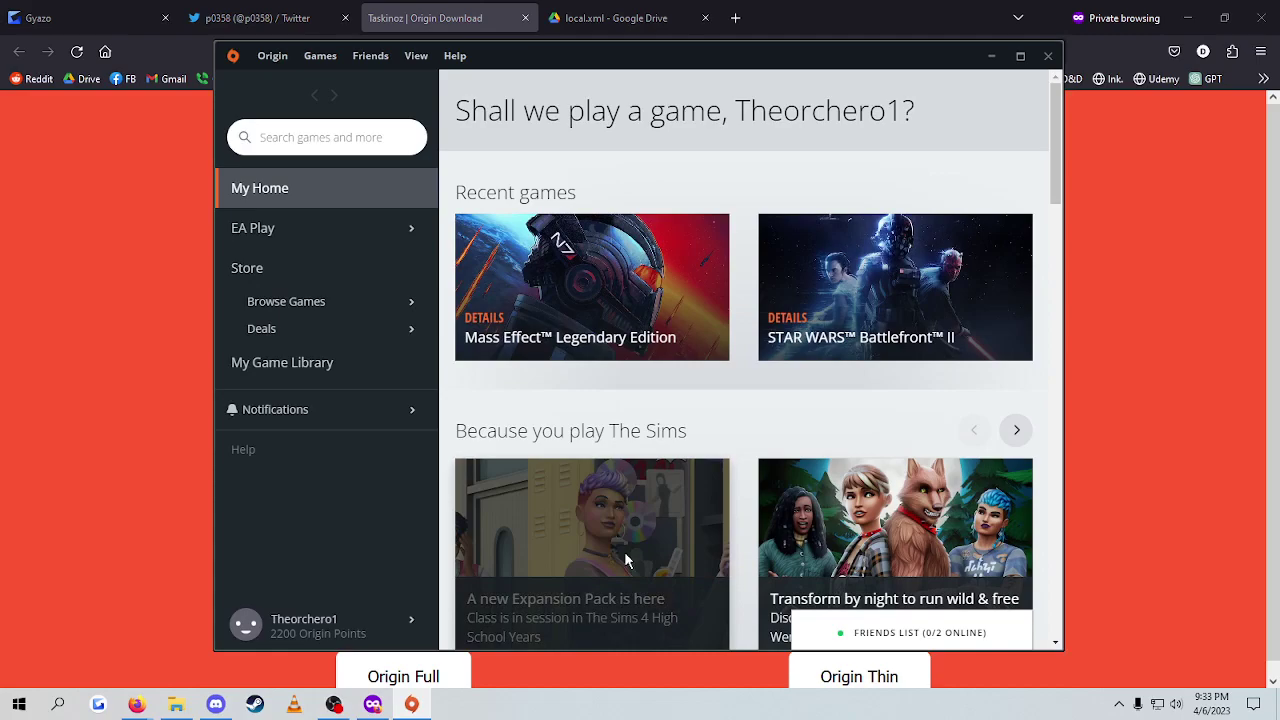
Step: Open Origin's My Game Library, with Apex Legends, Mass Effect, Battlefront II, Syberia II, The Sims 4
left_click(378, 622)
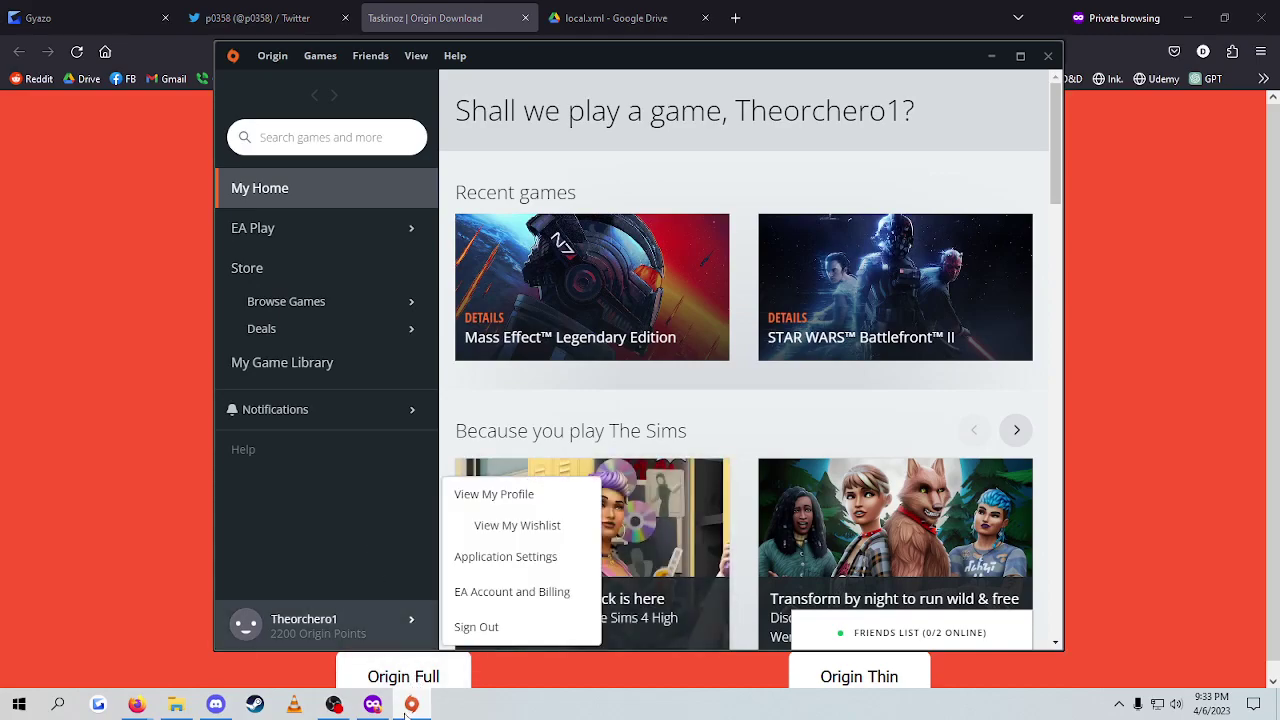
mouse_move(408, 710)
left_click(400, 600)
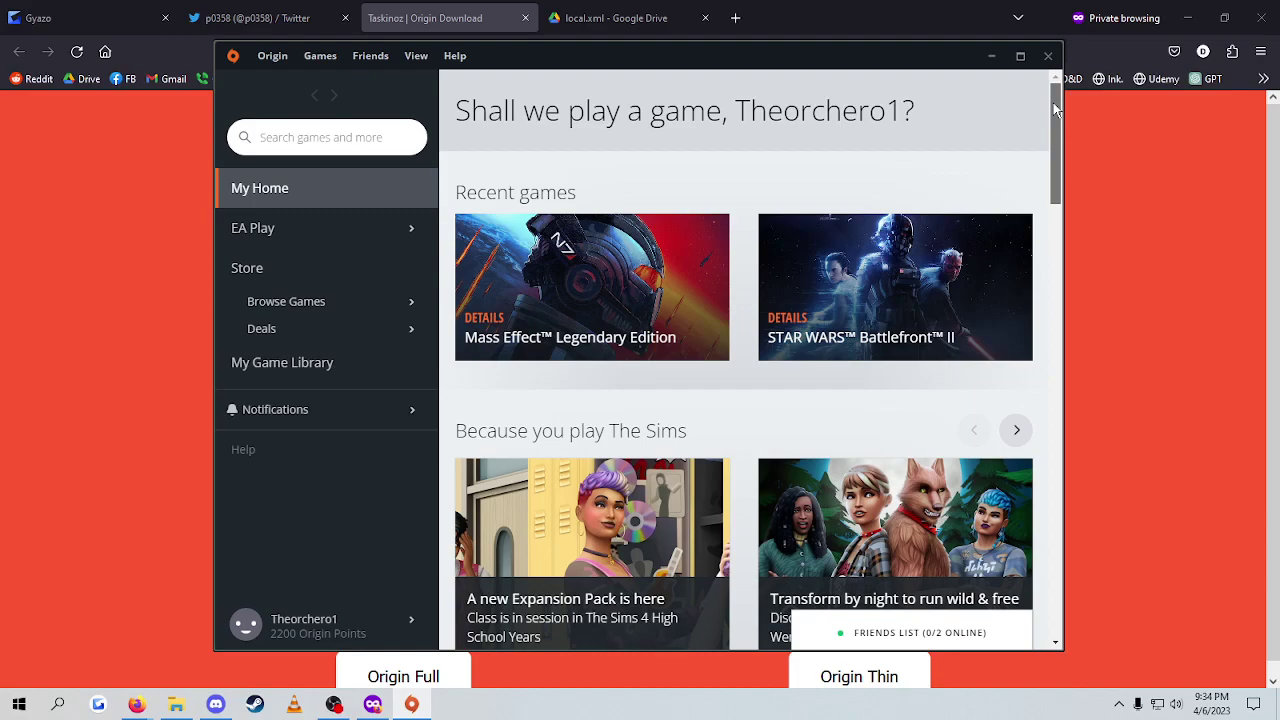
left_click_drag(1056, 110, 1056, 111)
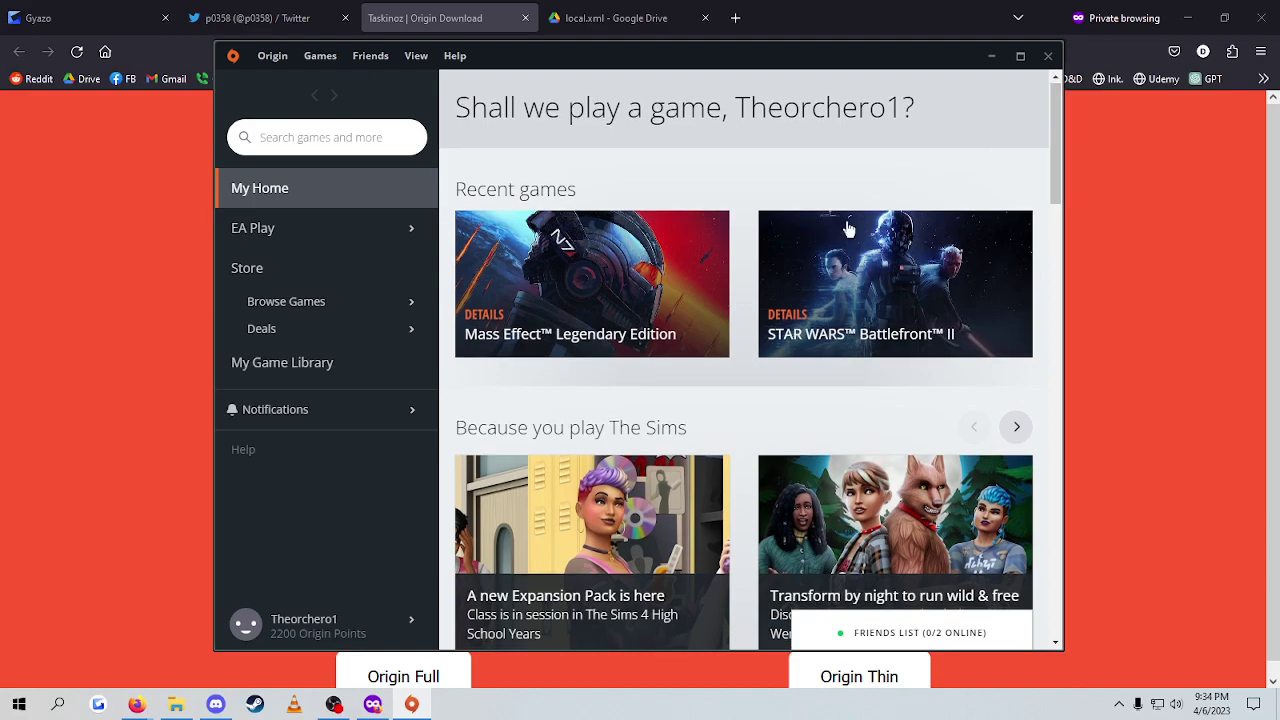
left_click(275, 372)
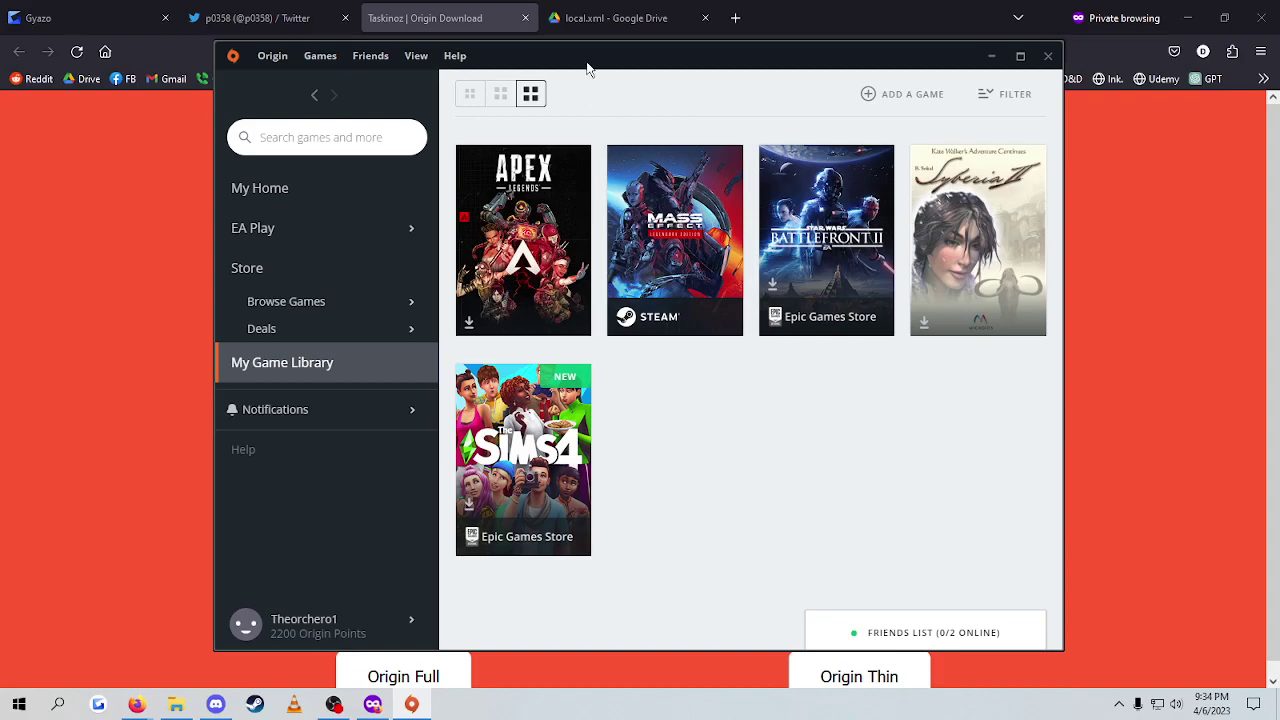
left_click_drag(591, 63, 565, 93)
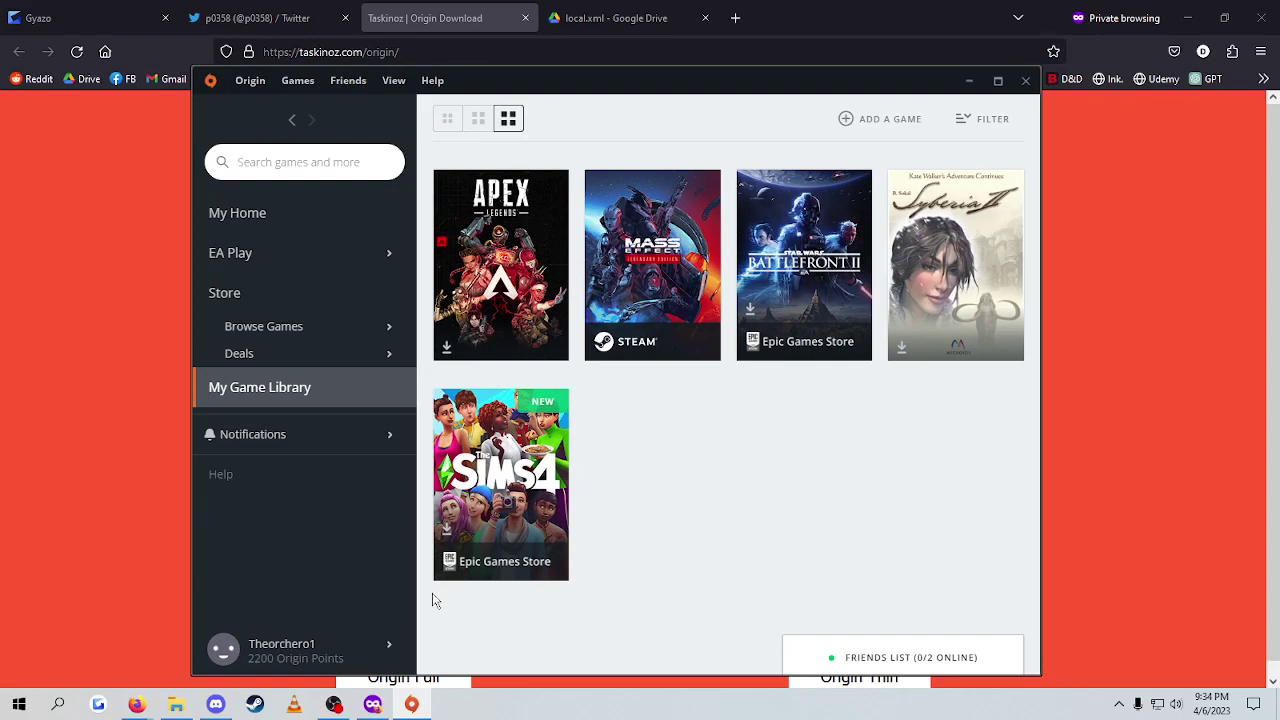
Step: View Mass Effect Legendary Edition's Properties > Local Files in Steam, close it, then toggle between browser and Steam
left_click(385, 648)
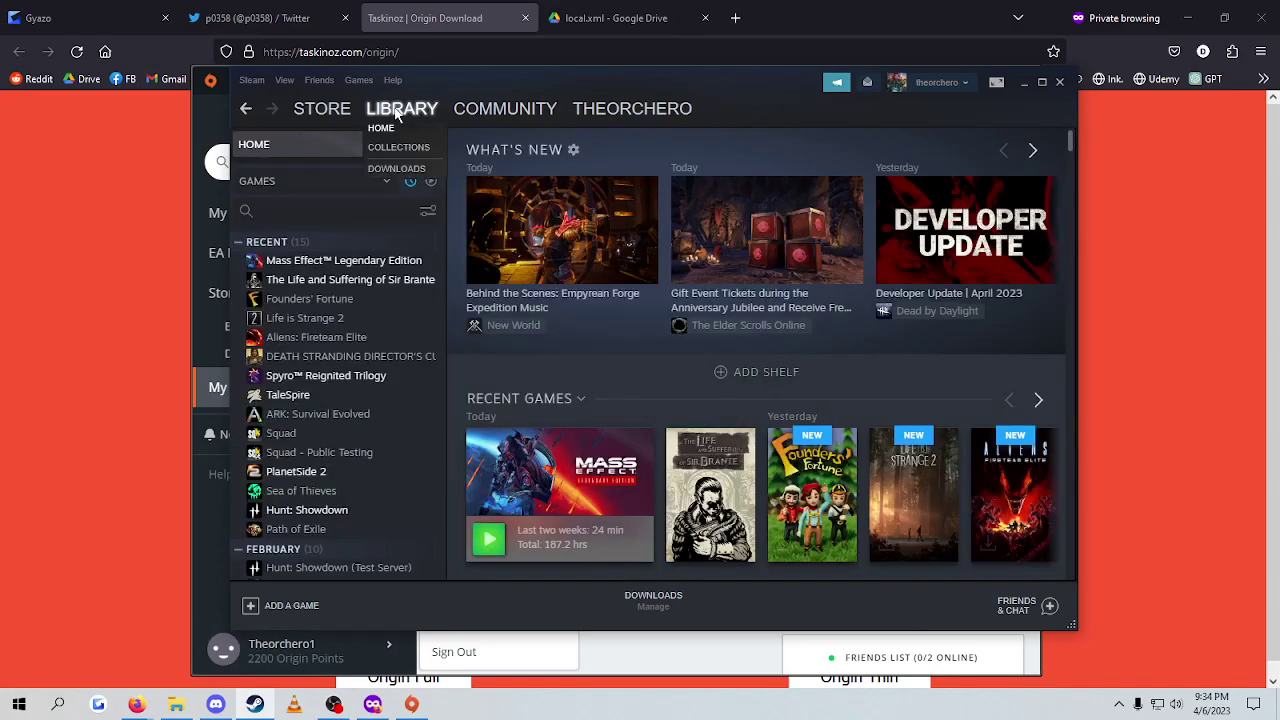
left_click(344, 265)
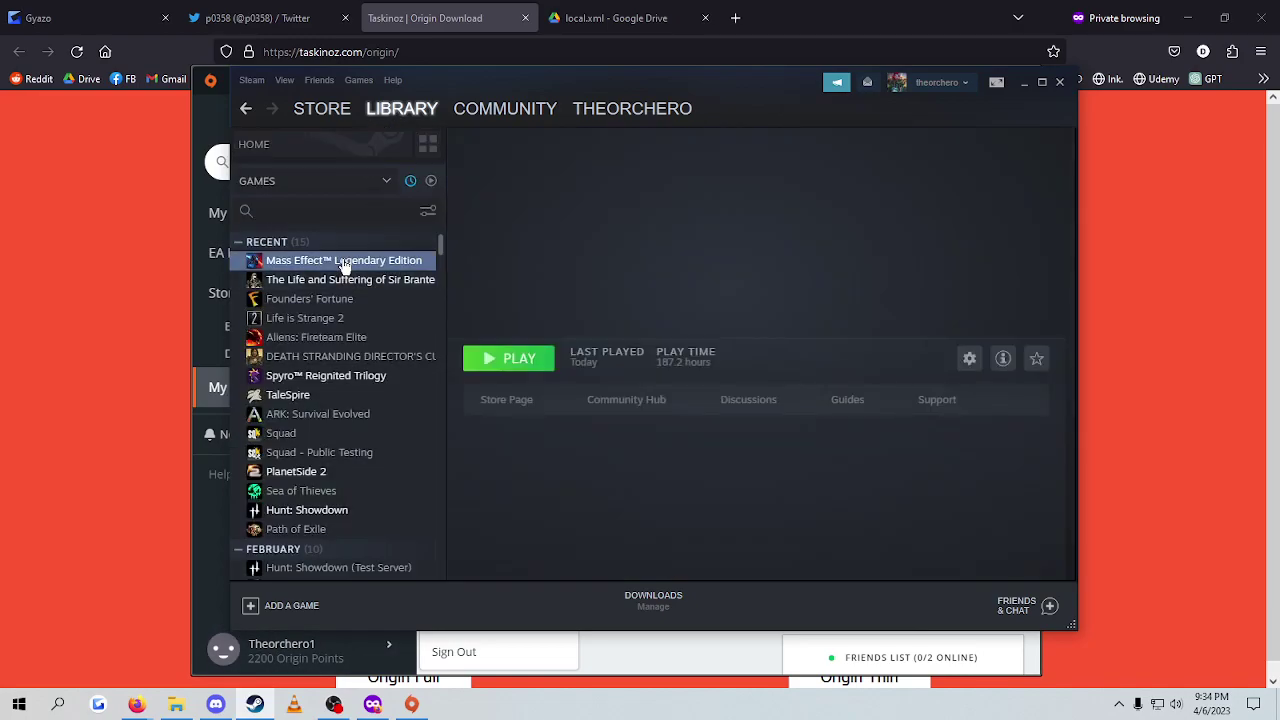
right_click(340, 262)
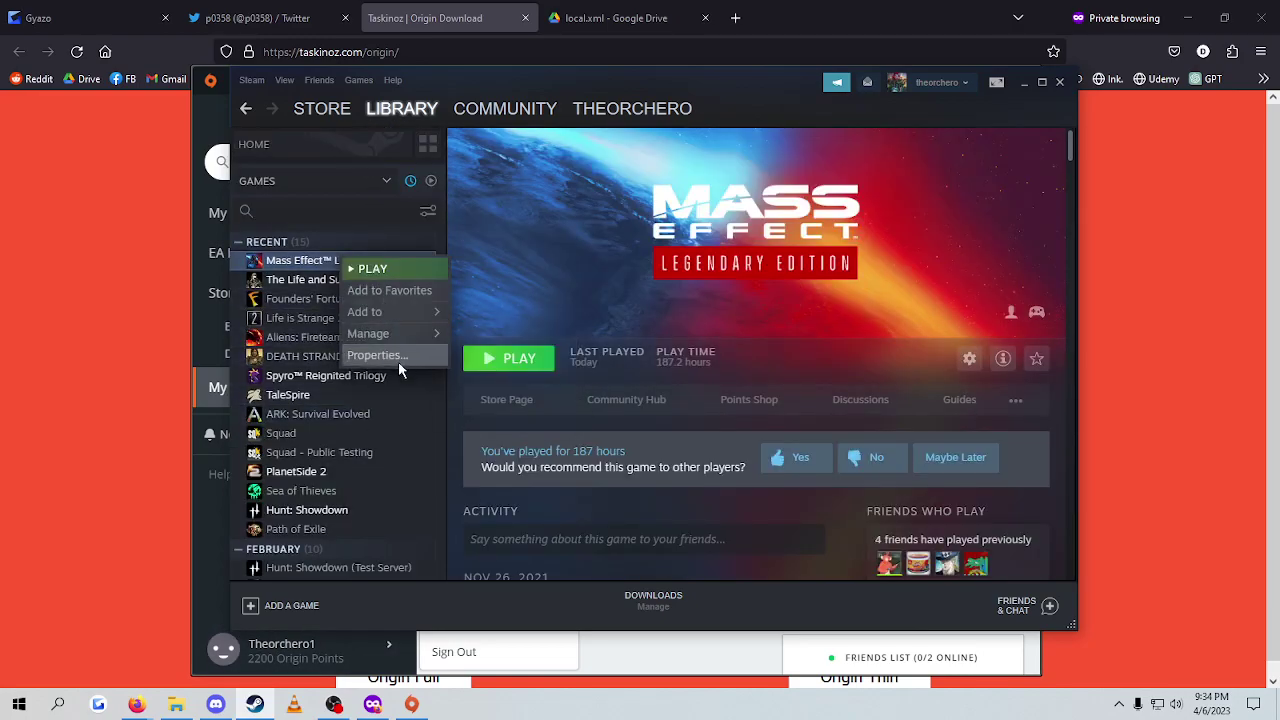
left_click(400, 358)
left_click(372, 289)
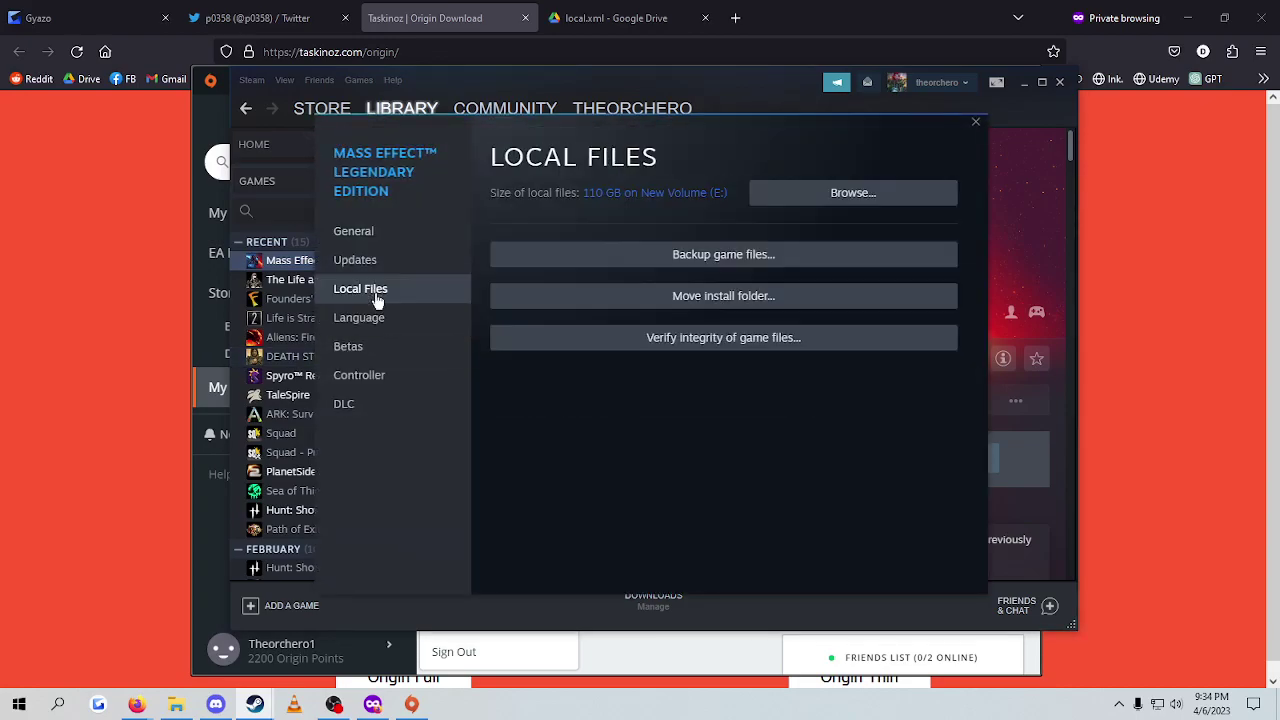
left_click(975, 122)
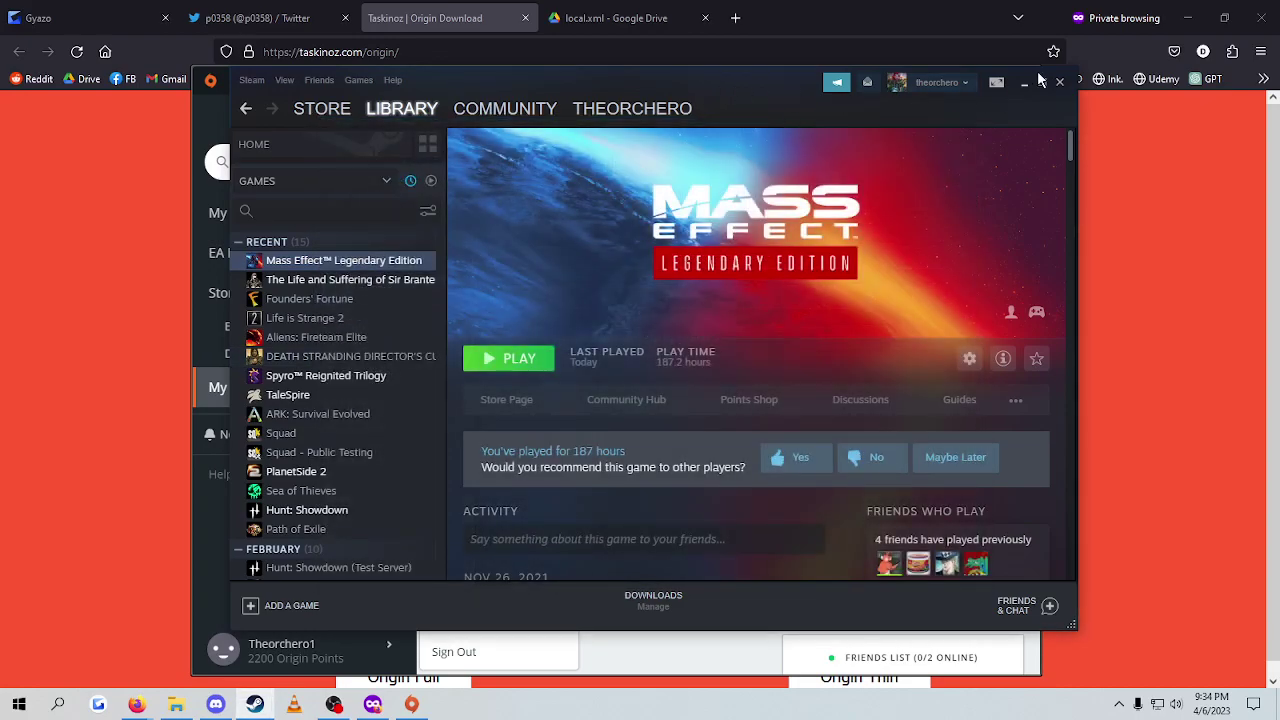
left_click(458, 15)
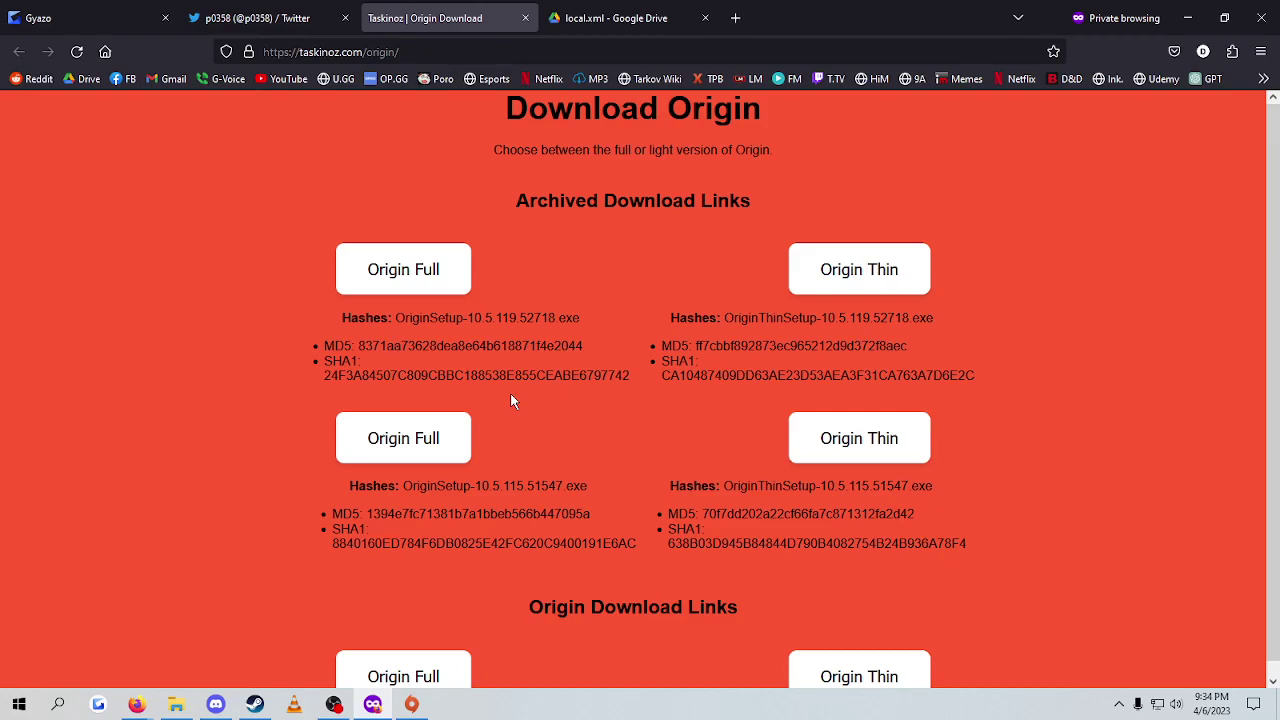
left_click(255, 704)
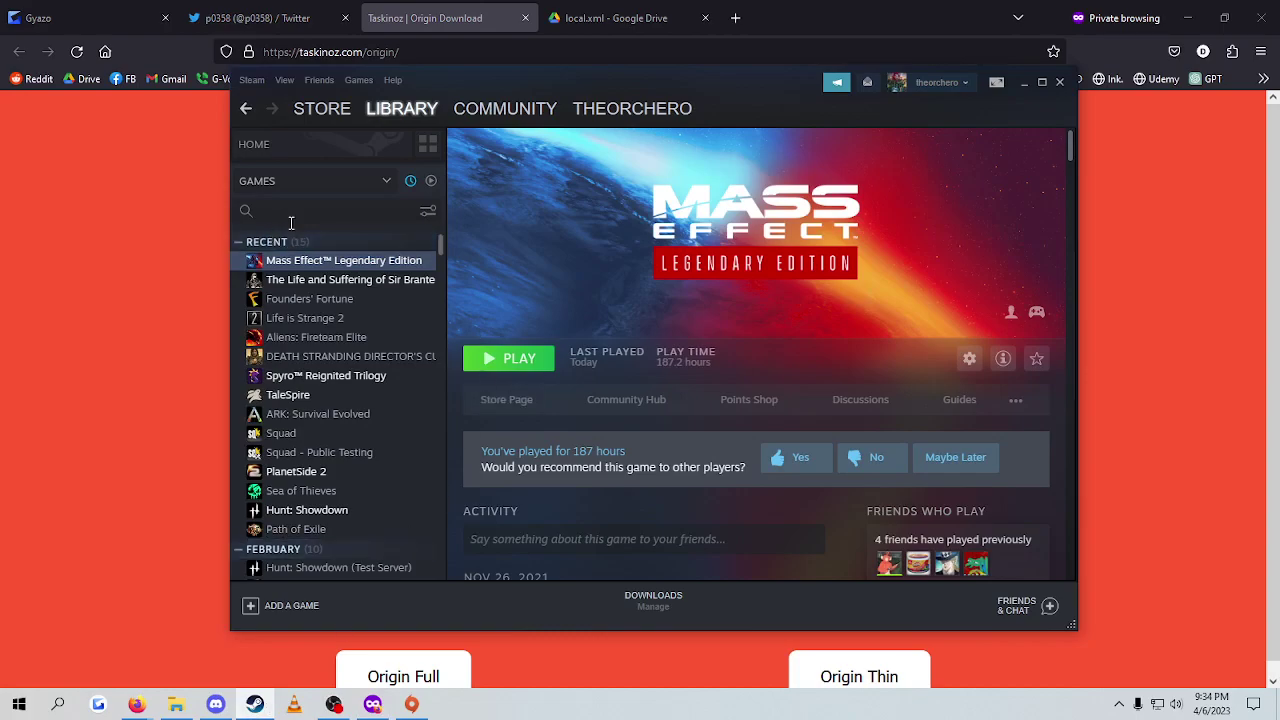
Step: Open and close Mass Effect's Steam-linked play panel (182 hours) in Origin, then nudge the window
left_click(255, 704)
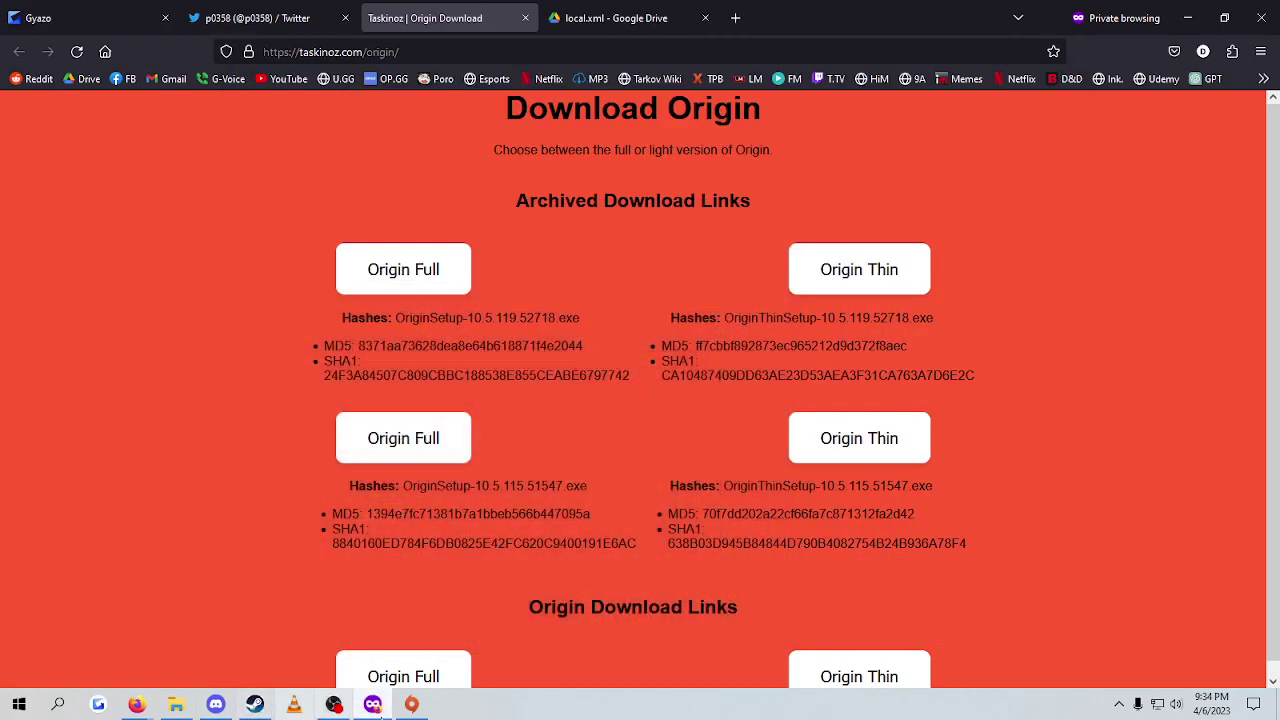
left_click(410, 704)
left_click(268, 446)
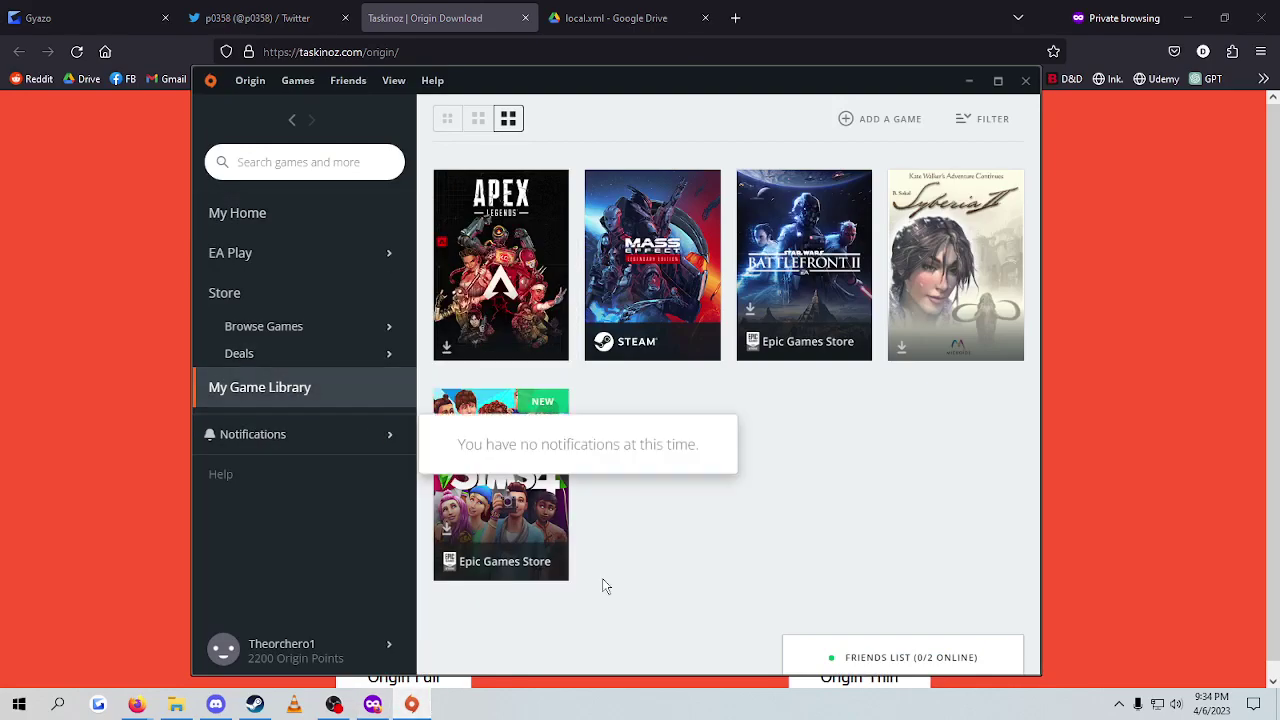
left_click(646, 312)
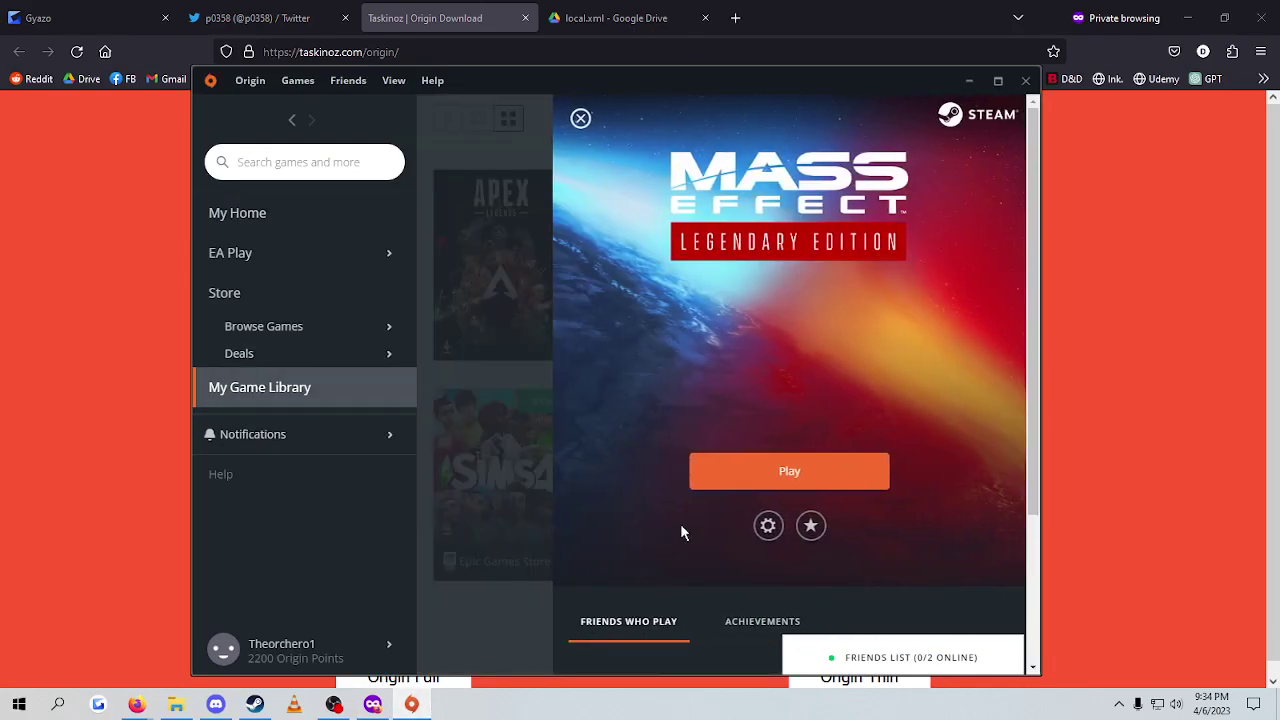
left_click(500, 620)
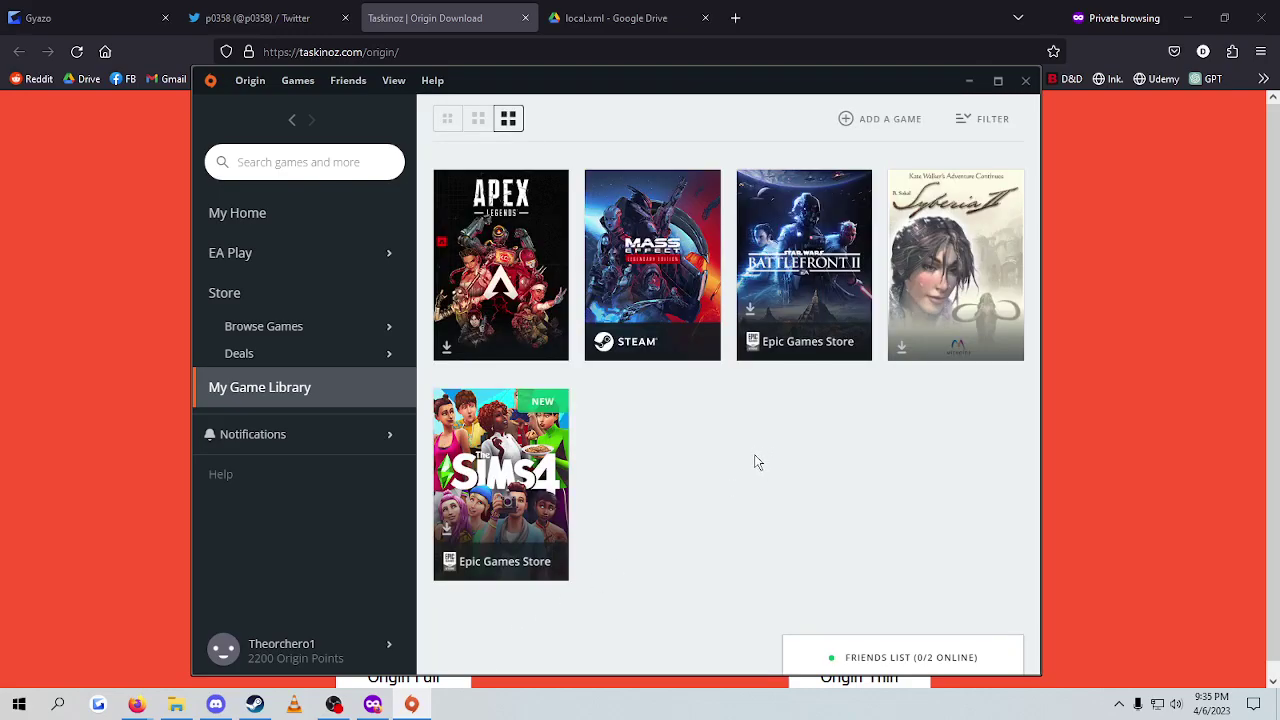
mouse_move(634, 86)
left_mouse_down()
mouse_move(617, 86)
mouse_move(632, 89)
left_mouse_up()
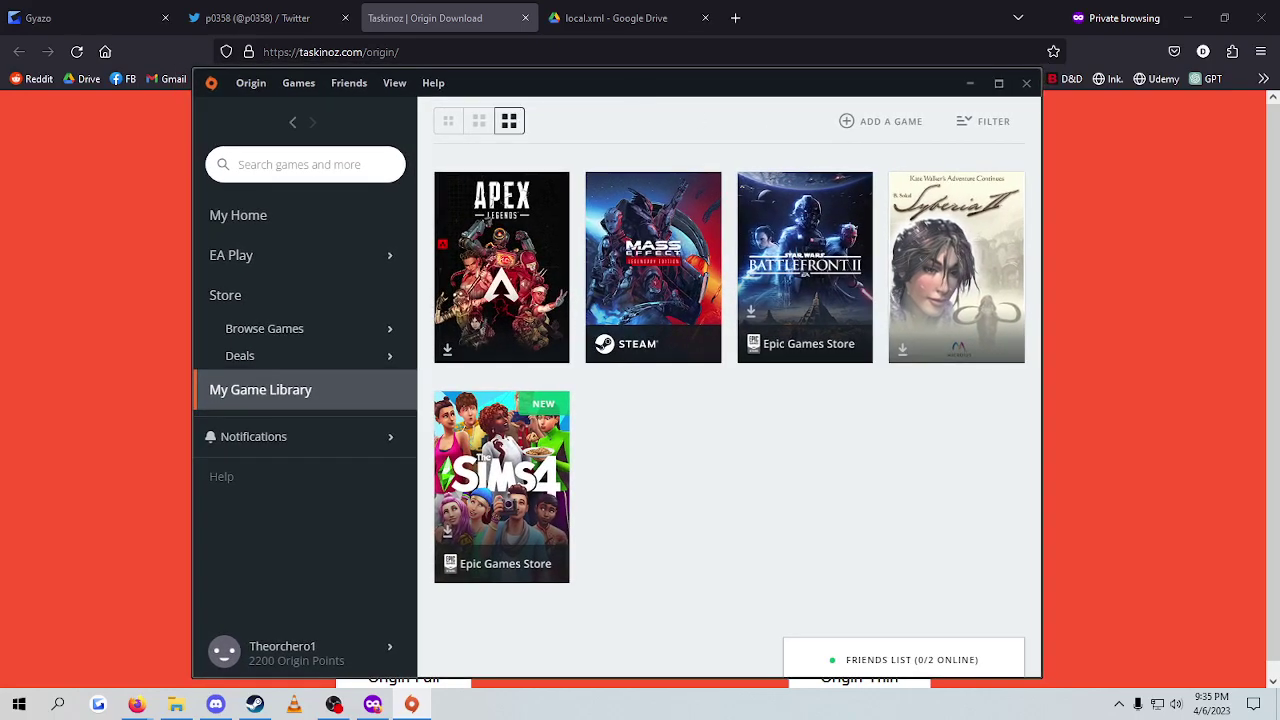